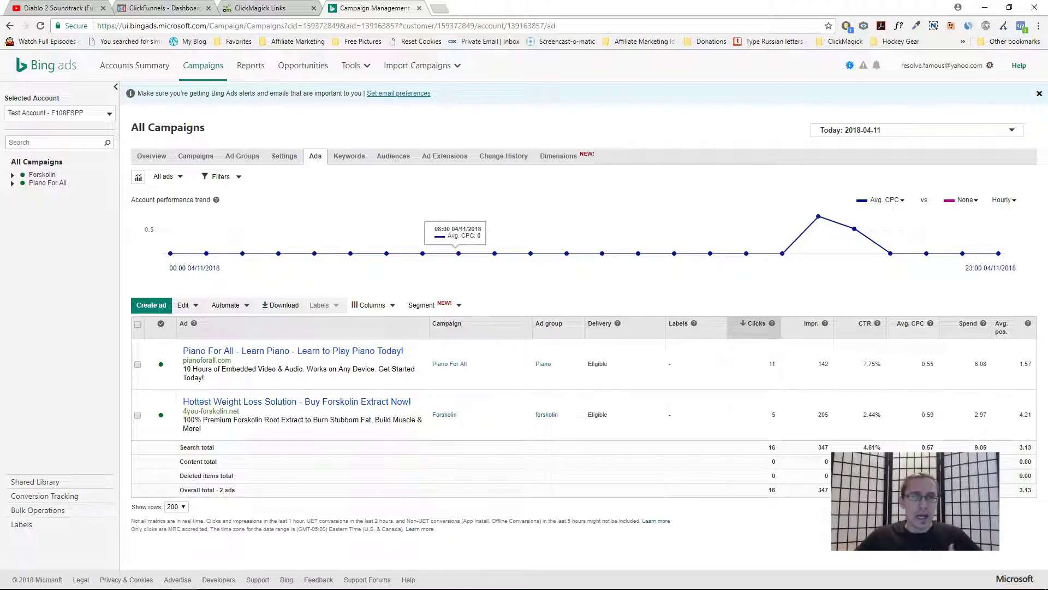
- Switch to ClickMagick and review the MaxBounty Forskolin and ClickBank Piano For All tracking links
{"action": "key", "text": "ctrl+shift+Tab"}
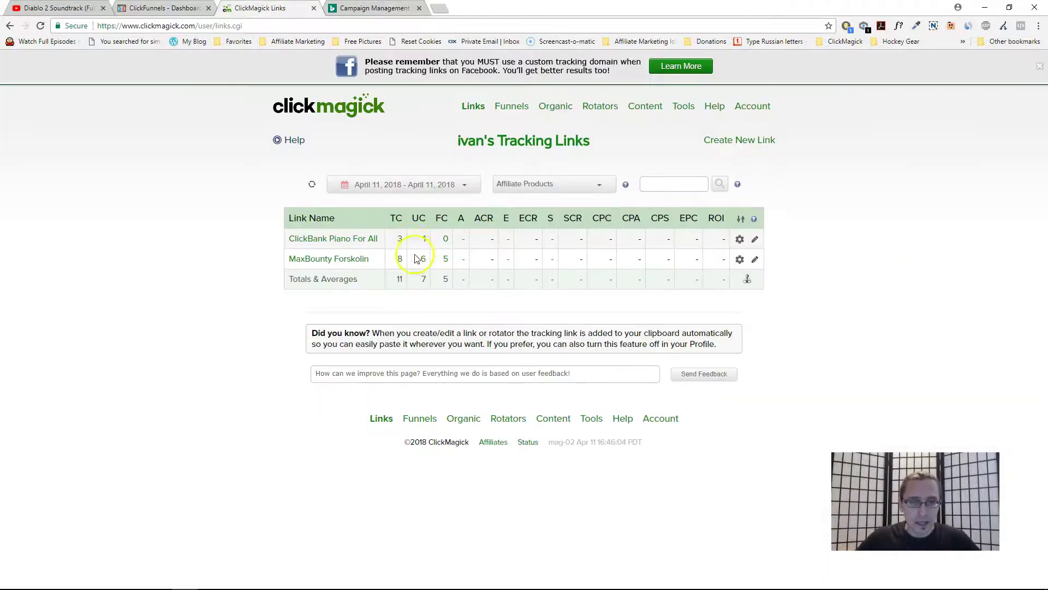
{"action": "left_click", "coordinate": [332, 260]}
{"action": "left_click", "coordinate": [331, 260]}
{"action": "left_click", "coordinate": [332, 239]}
{"action": "left_click", "coordinate": [332, 239]}
- Switch to Bing Ads and review the keywords and the ads across all campaigns
{"action": "key", "text": "ctrl+Tab"}
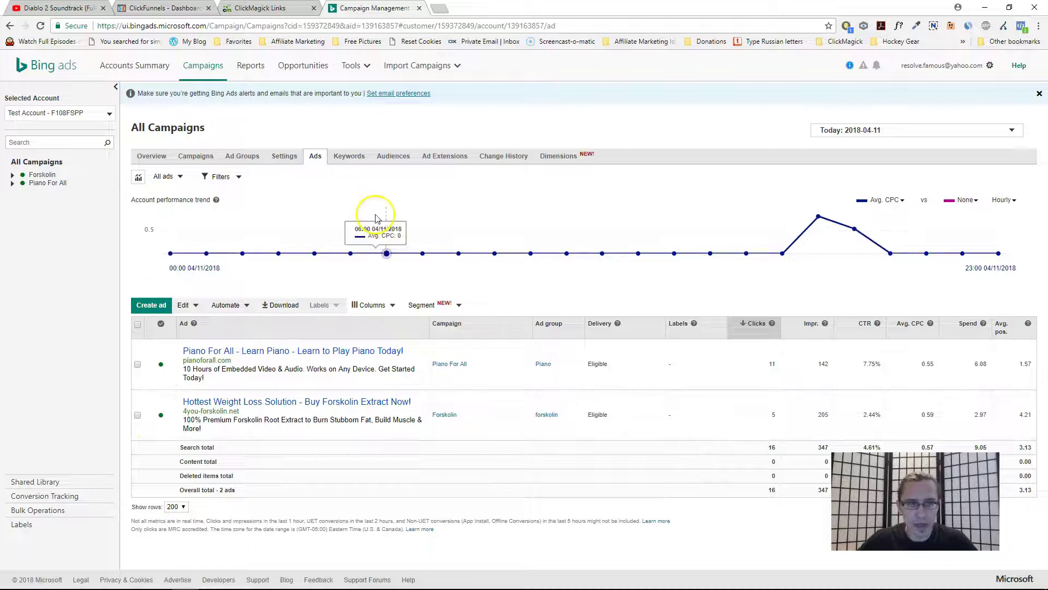
{"action": "left_click", "coordinate": [348, 156]}
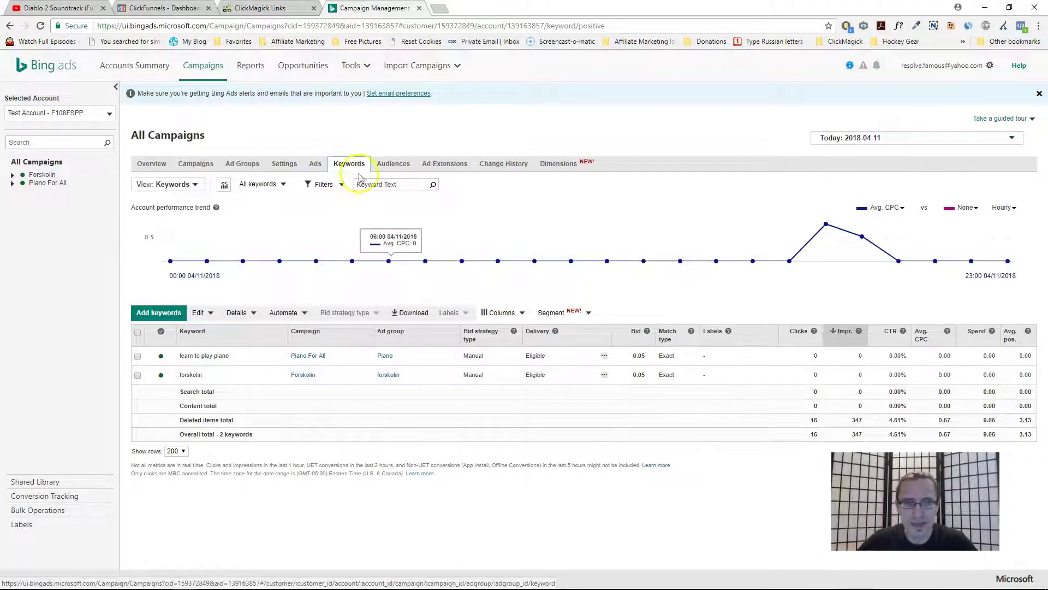
{"action": "left_click", "coordinate": [311, 163]}
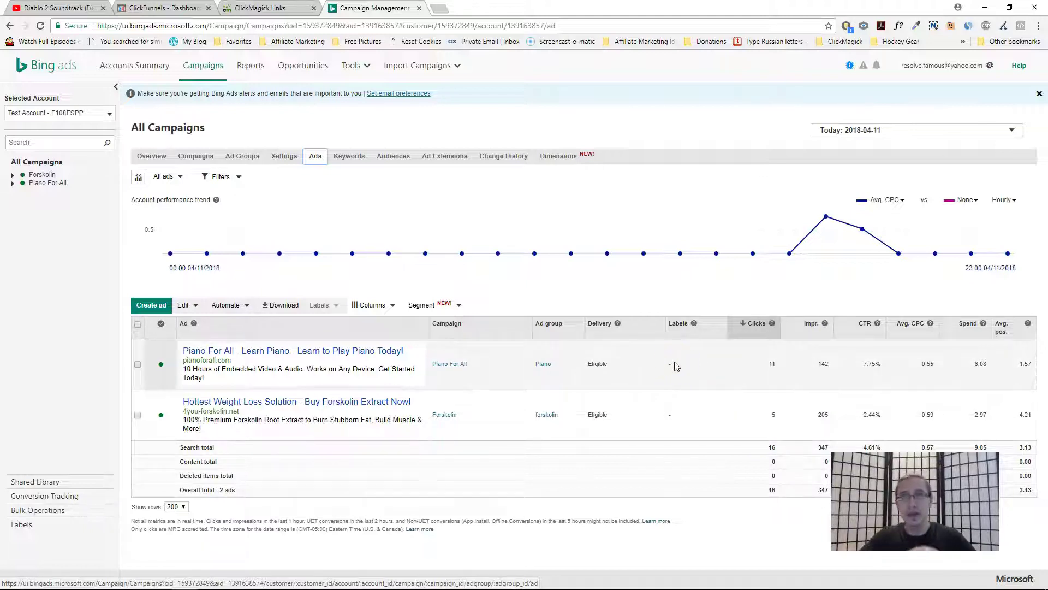
{"action": "left_click", "coordinate": [505, 281]}
- Switch to ClickMagick, open the MaxBounty Forskolin link's details and inspect its primary URL, including the click ID parameter at the end
{"action": "left_click", "coordinate": [270, 8]}
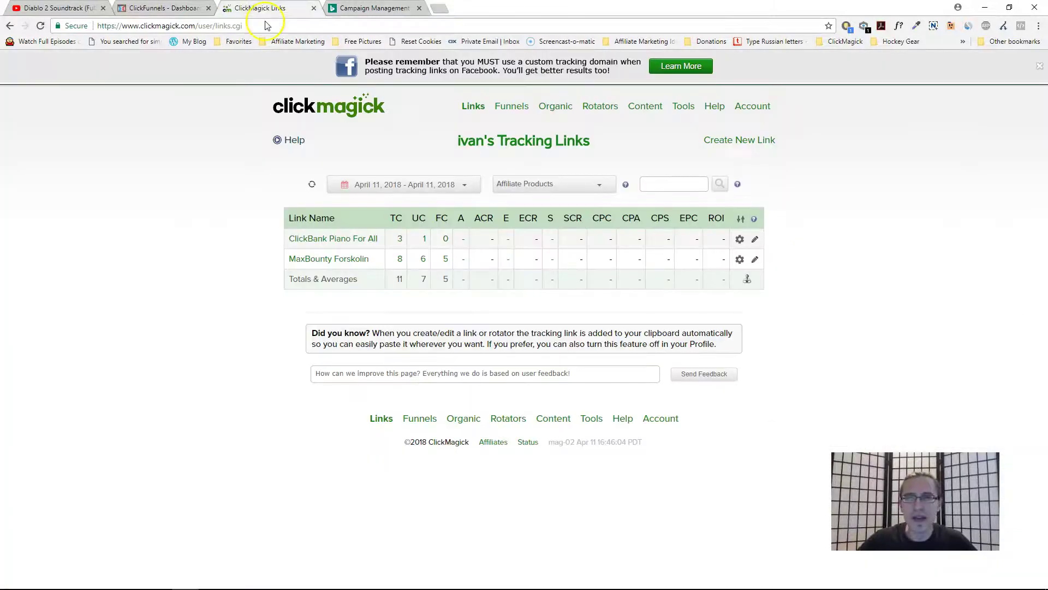
{"action": "left_click", "coordinate": [336, 261]}
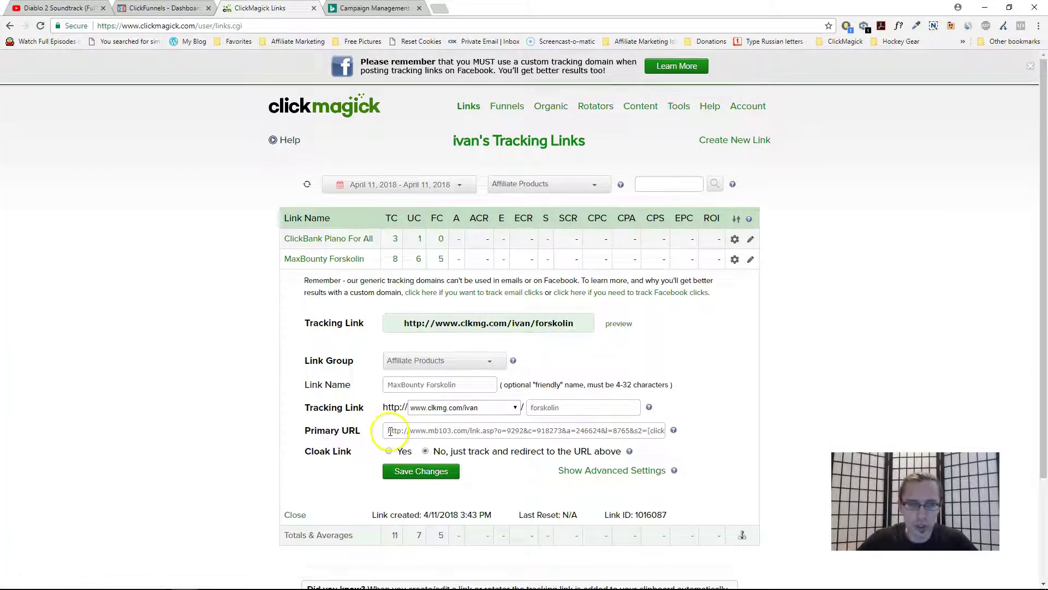
{"action": "left_click_drag", "start_coordinate": [385, 431], "coordinate": [693, 442]}
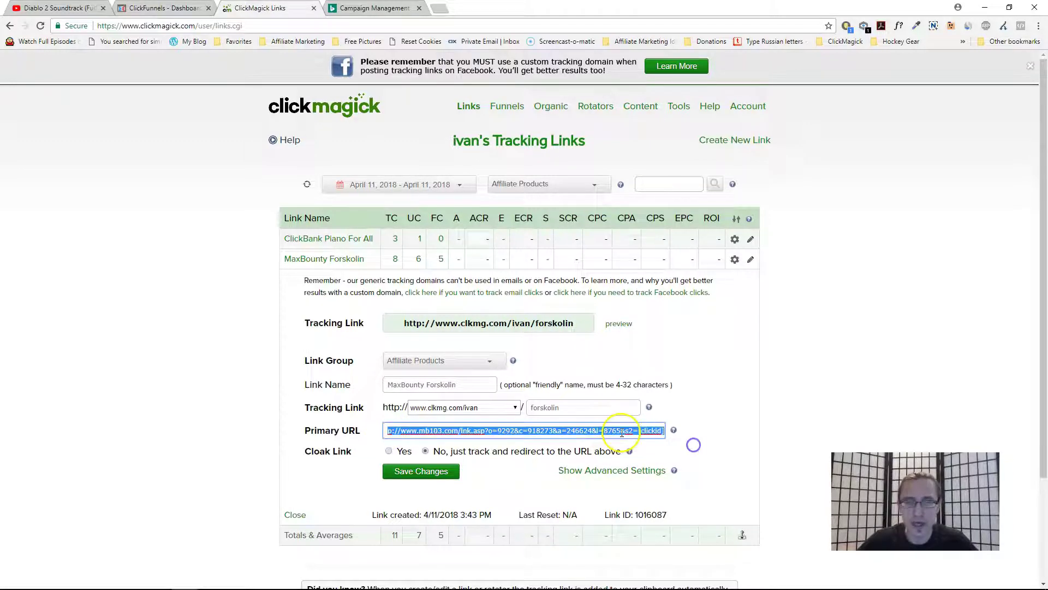
{"action": "left_click", "coordinate": [615, 433]}
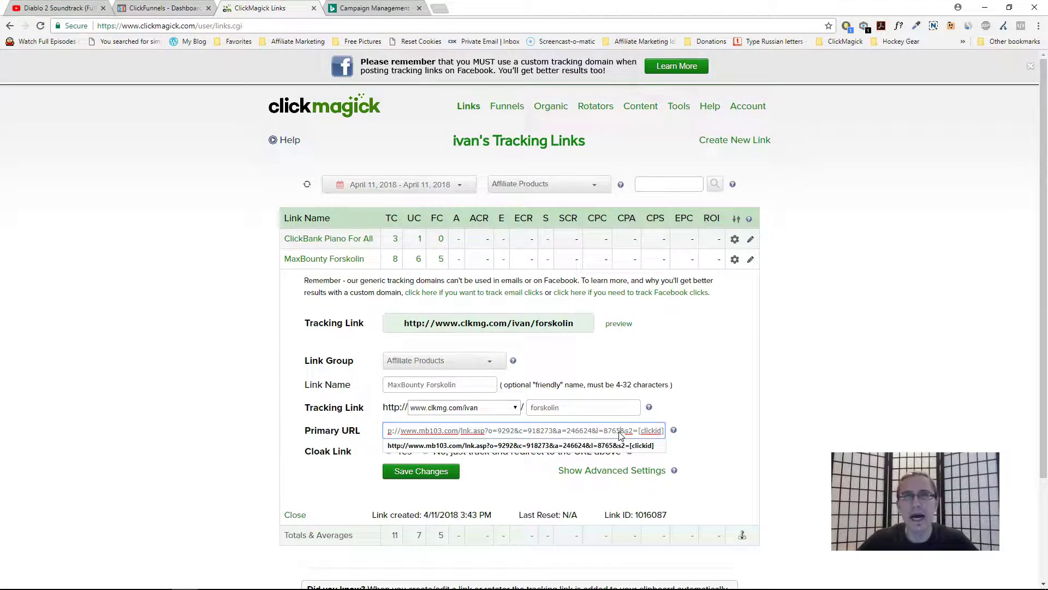
{"action": "left_click_drag", "start_coordinate": [620, 431], "coordinate": [663, 430]}
{"action": "left_click", "coordinate": [800, 327]}
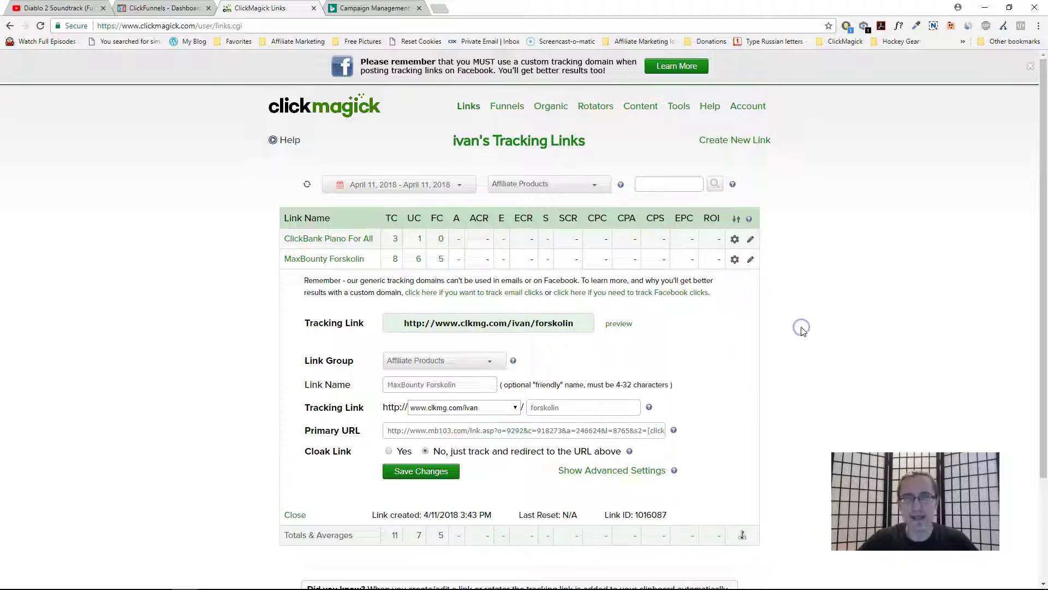
- Close the MaxBounty Forskolin link's details and open those of the ClickBank Piano For All link
{"action": "left_click", "coordinate": [328, 257]}
{"action": "left_click", "coordinate": [326, 241]}
{"action": "left_click", "coordinate": [325, 240]}
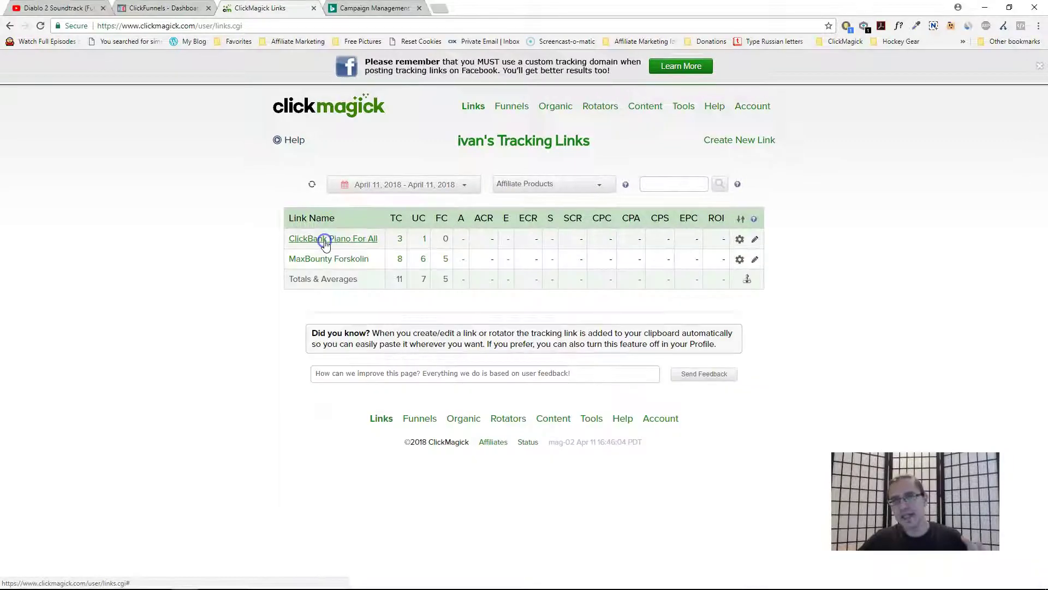
{"action": "left_click", "coordinate": [292, 324]}
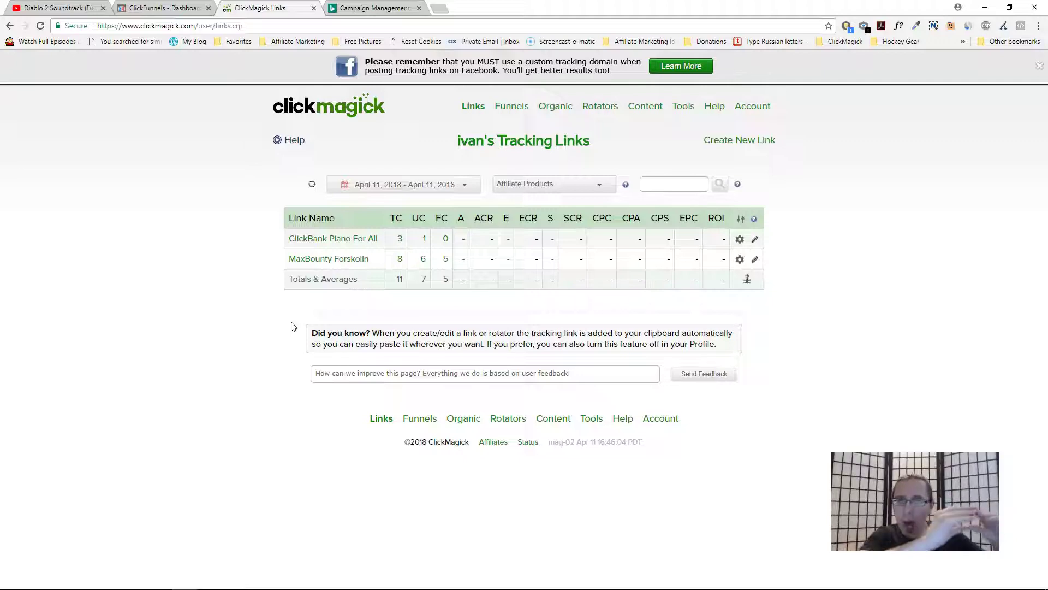
{"action": "left_click", "coordinate": [342, 239]}
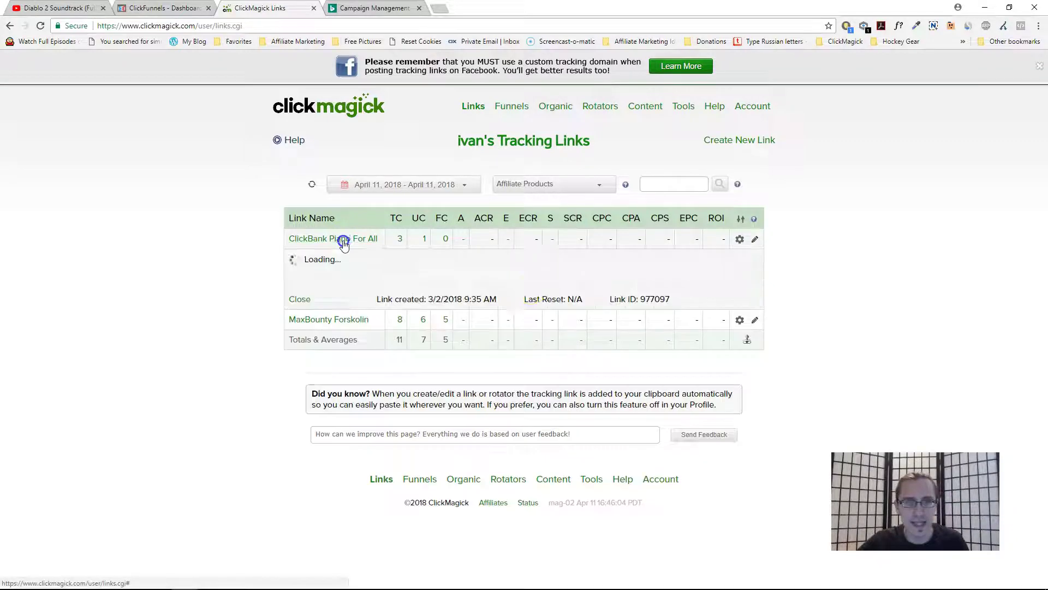
- Preview the ClickBank Piano For All tracking link, check the destination page's web address and close the preview page
{"action": "left_click", "coordinate": [641, 303]}
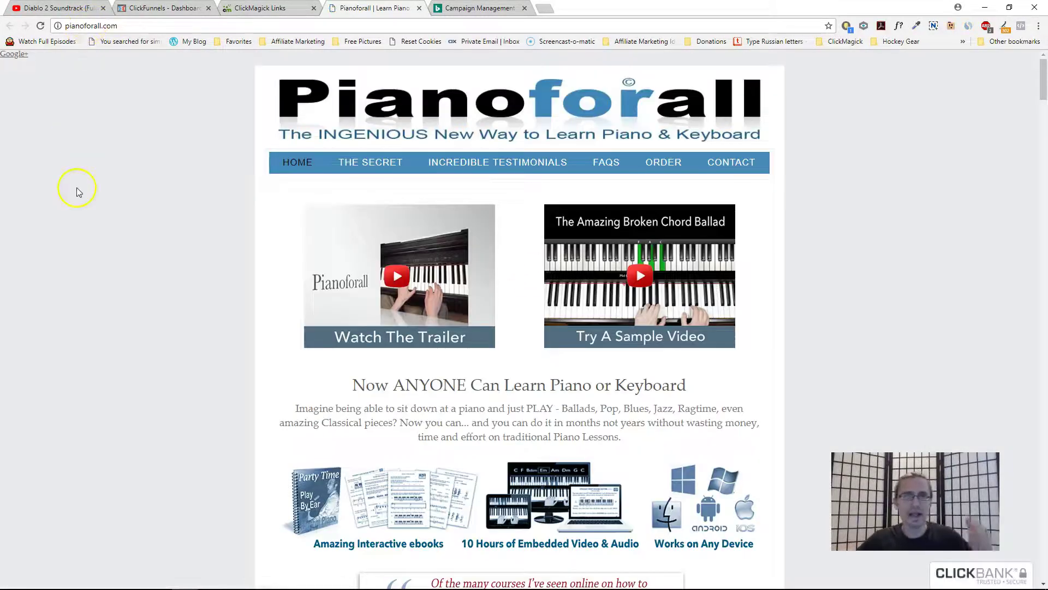
{"action": "left_click", "coordinate": [103, 28]}
{"action": "left_click", "coordinate": [76, 134]}
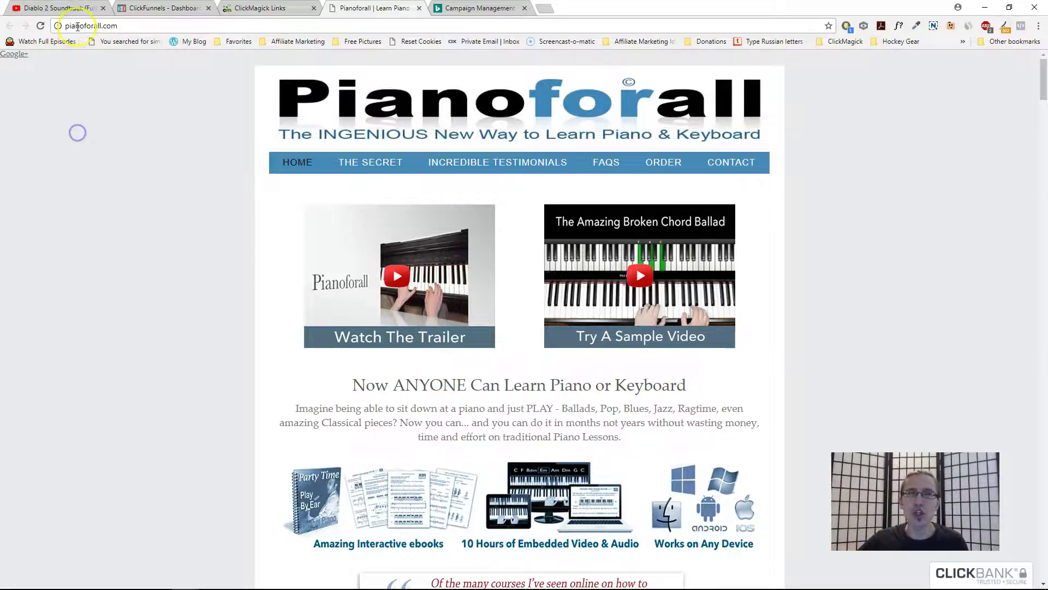
{"action": "left_click", "coordinate": [67, 25]}
{"action": "left_click_drag", "start_coordinate": [66, 25], "coordinate": [119, 26]}
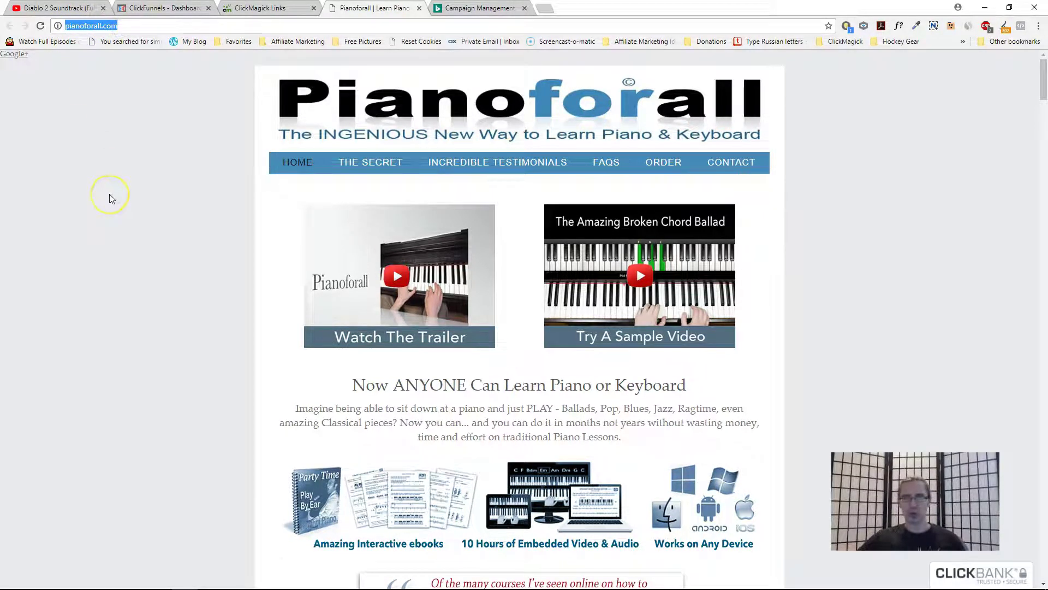
{"action": "left_click", "coordinate": [135, 230]}
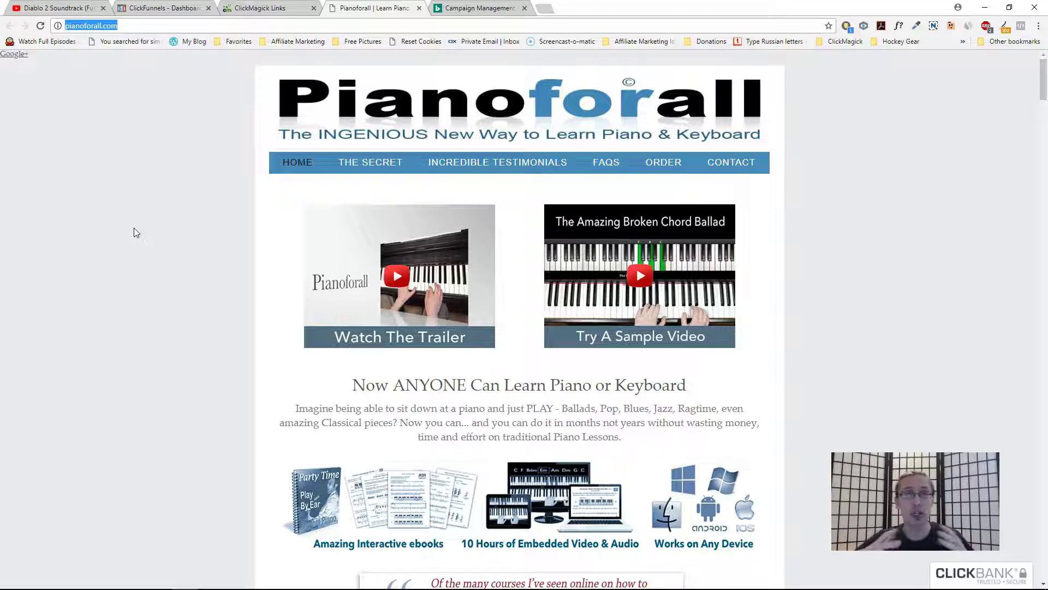
{"action": "left_click", "coordinate": [420, 8]}
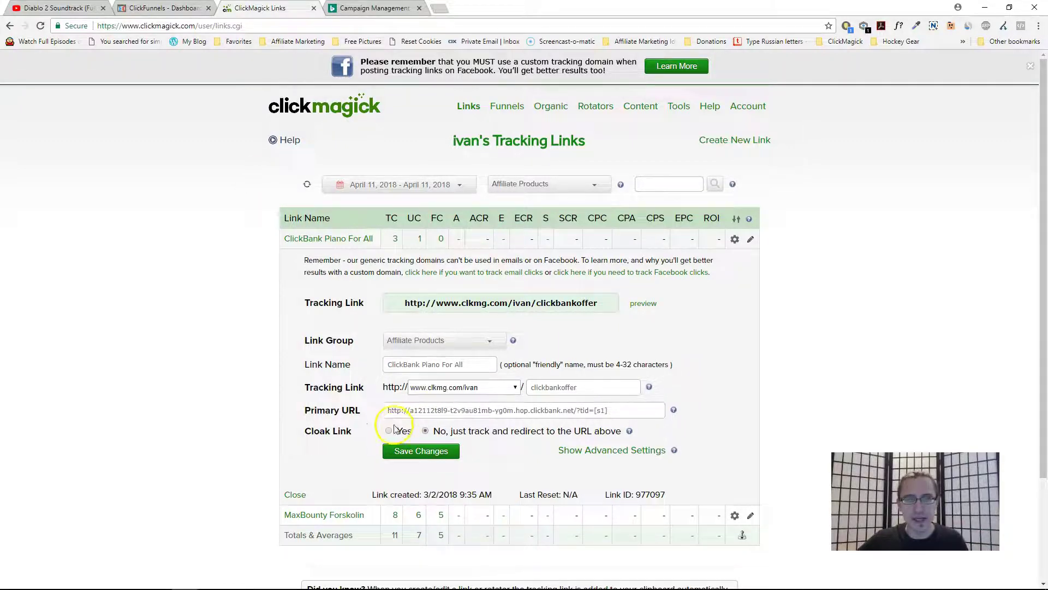
- Examine the ClickBank Piano For All link's primary URL, its tracking link and the tid parameter ending the URL
{"action": "left_click_drag", "start_coordinate": [387, 410], "coordinate": [622, 406]}
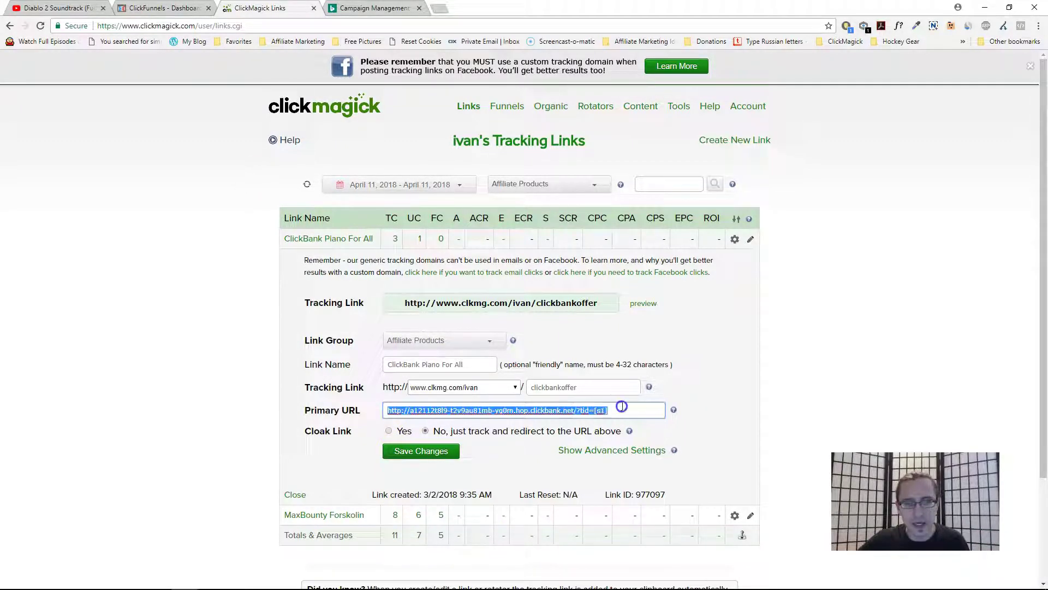
{"action": "left_click_drag", "start_coordinate": [404, 303], "coordinate": [612, 306]}
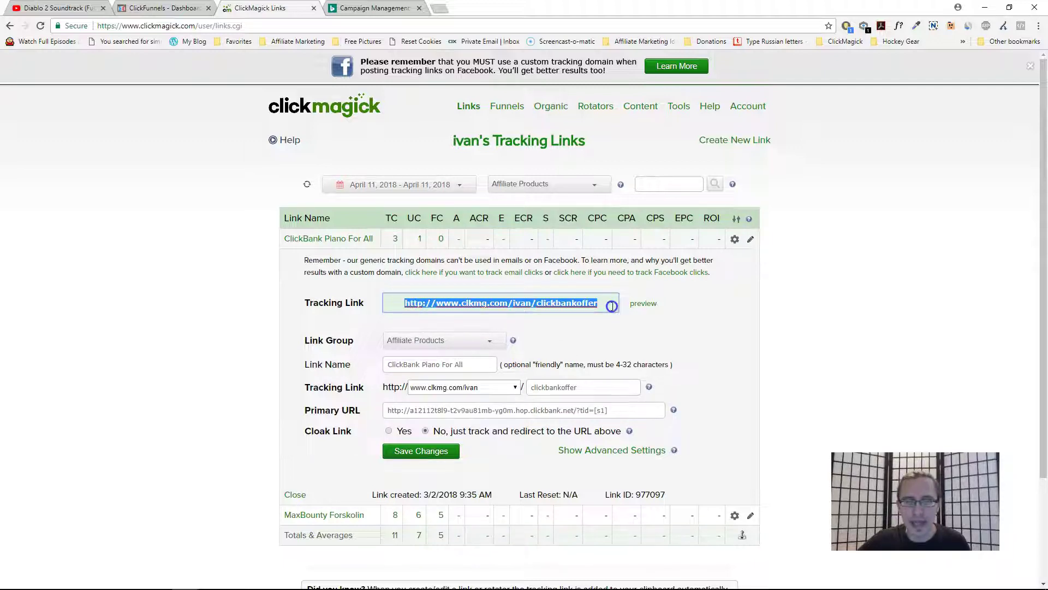
{"action": "left_click", "coordinate": [464, 303]}
{"action": "left_click", "coordinate": [192, 312]}
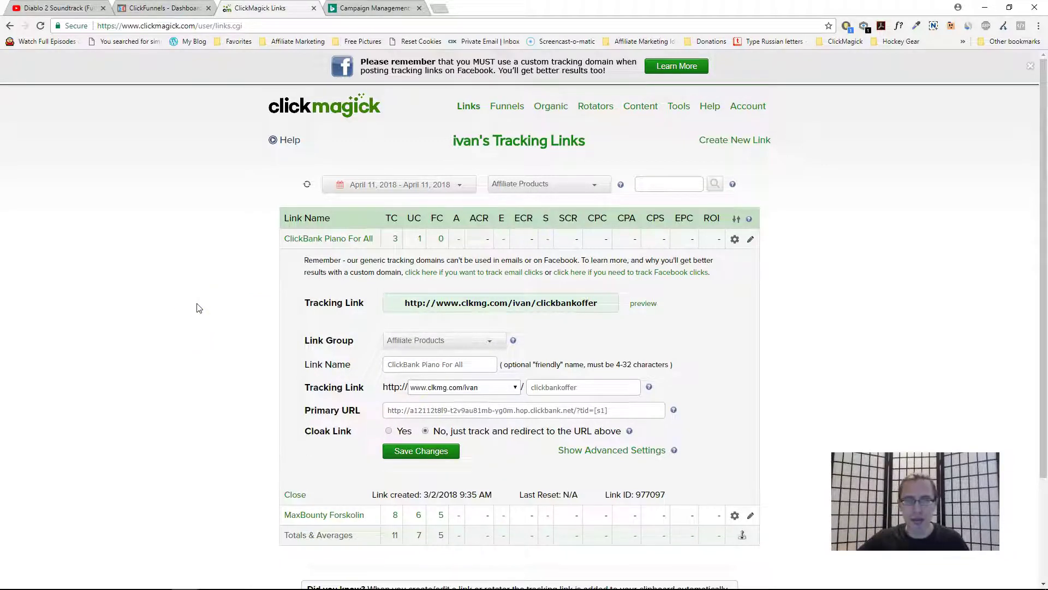
{"action": "left_click_drag", "start_coordinate": [574, 410], "coordinate": [601, 410]}
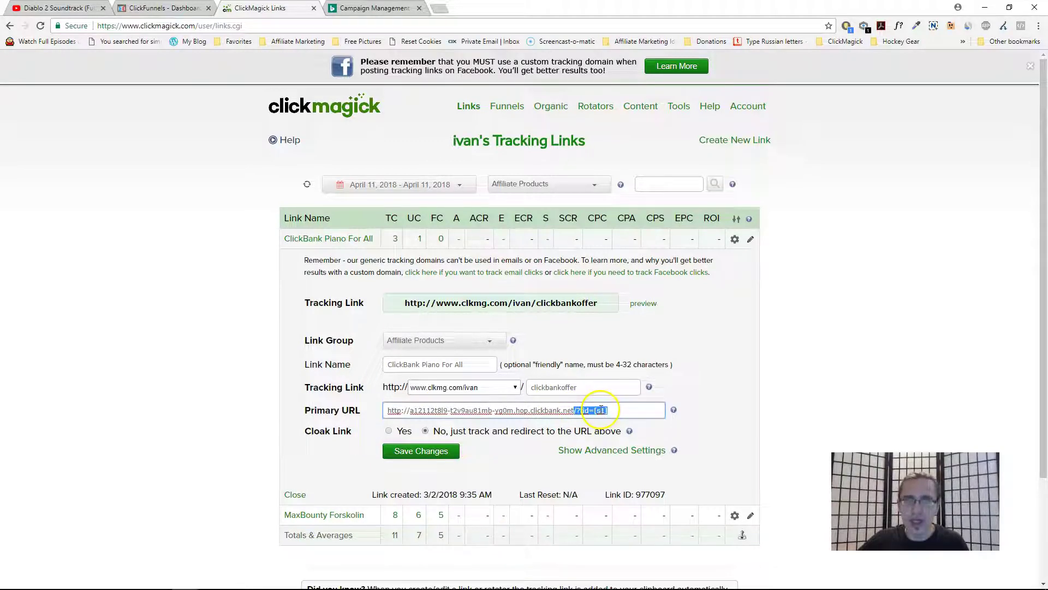
{"action": "left_click", "coordinate": [600, 410]}
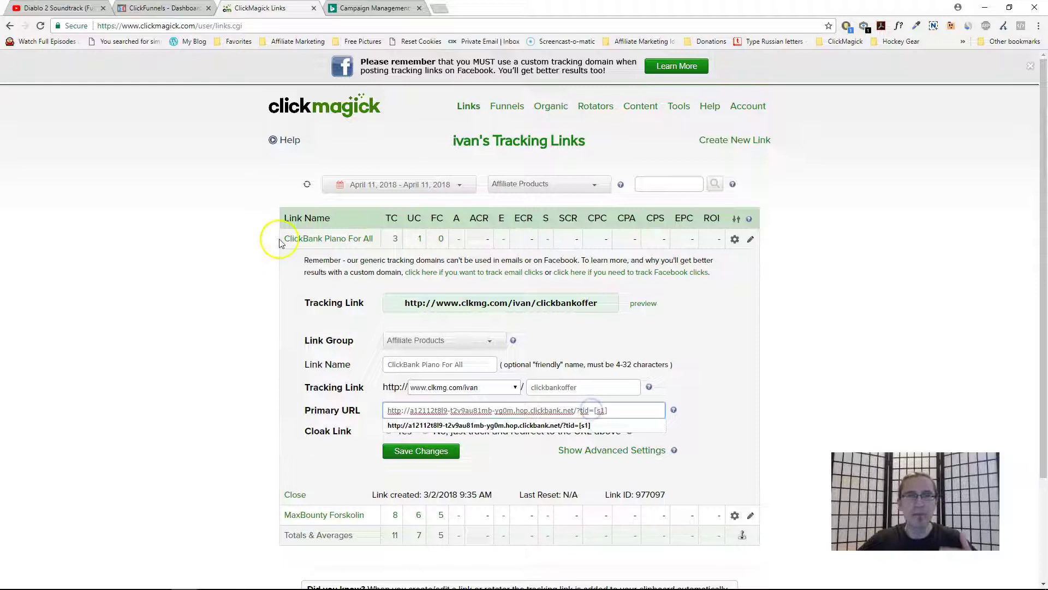
{"action": "left_click", "coordinate": [154, 256]}
{"action": "left_click", "coordinate": [149, 268]}
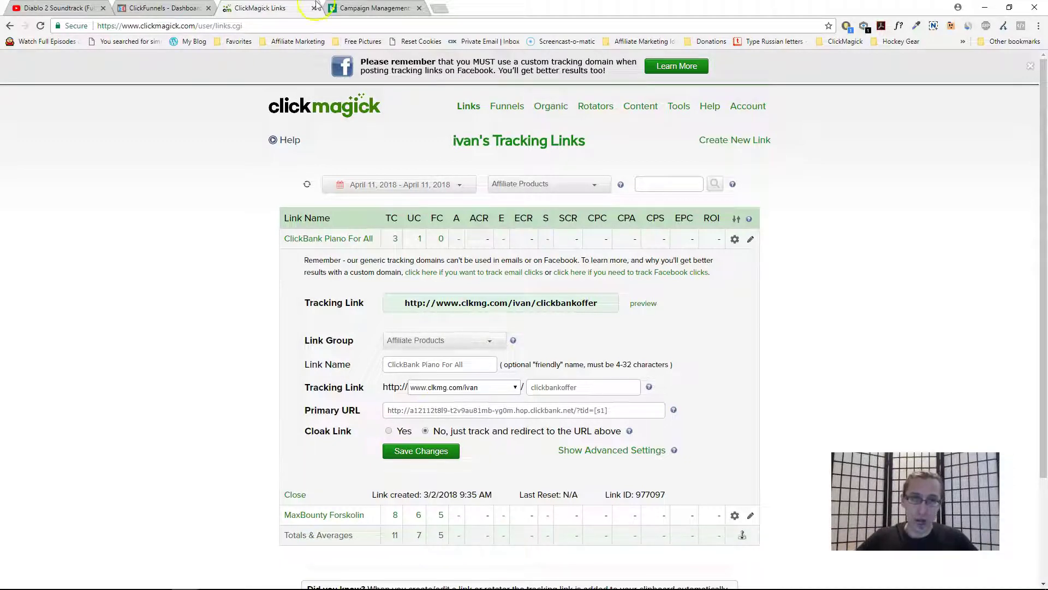
- Switch to Bing Ads, open the Piano For All ad for editing and inspect its final URL
{"action": "left_click", "coordinate": [339, 8]}
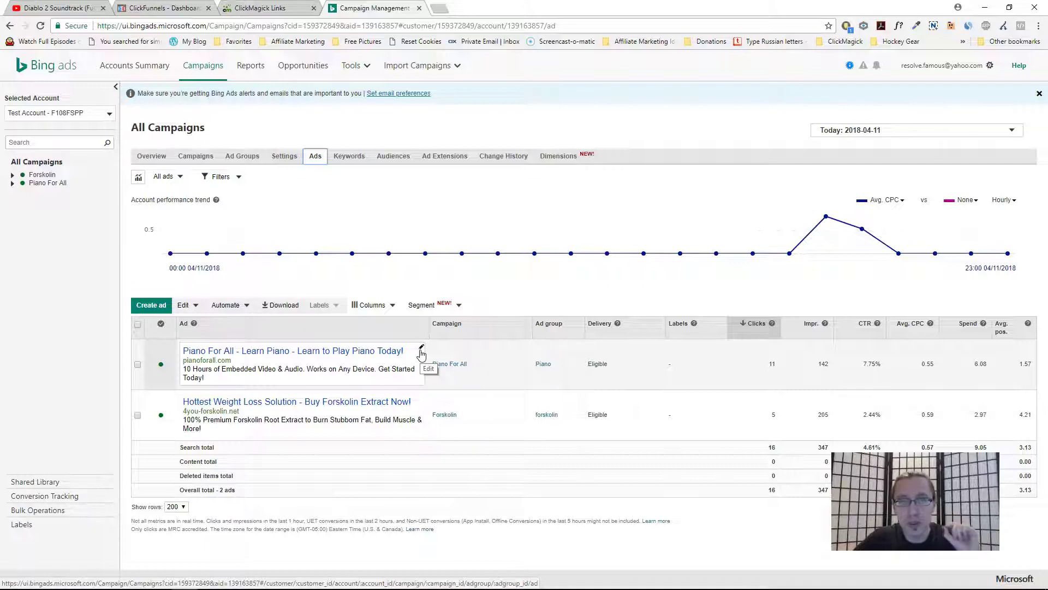
{"action": "left_click", "coordinate": [421, 349]}
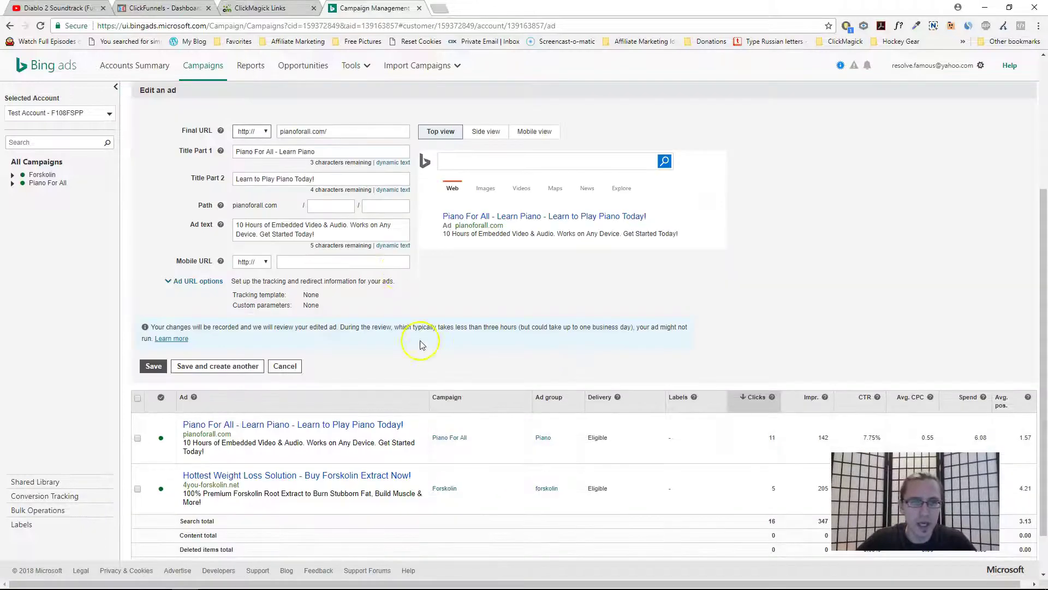
{"action": "left_click_drag", "start_coordinate": [339, 130], "coordinate": [277, 132]}
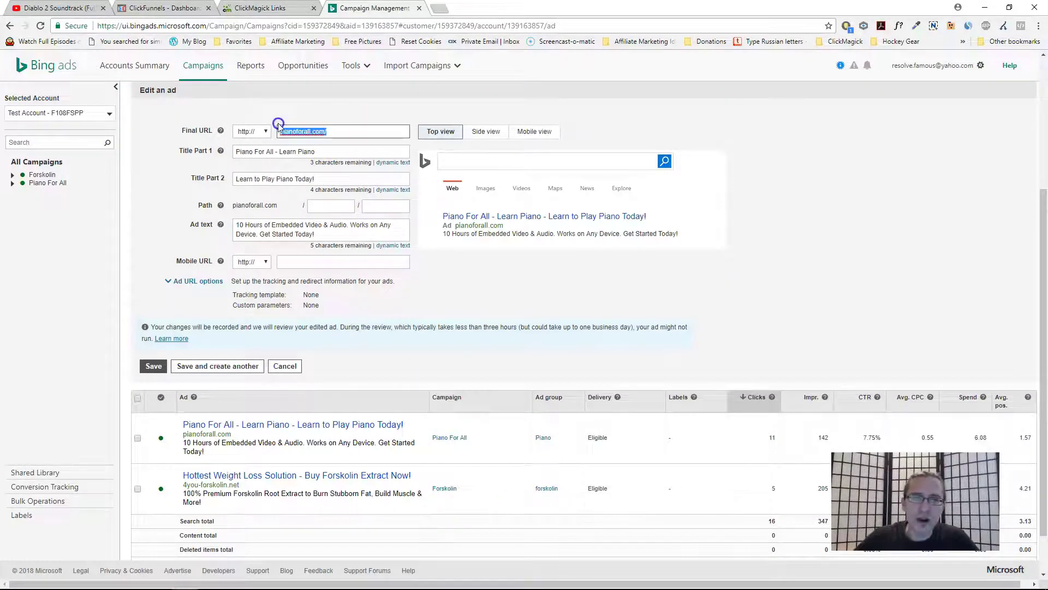
- Compare the ClickBank primary URL in ClickMagick with the Piano For All ad's final URL in Bing Ads
{"action": "left_click", "coordinate": [270, 12]}
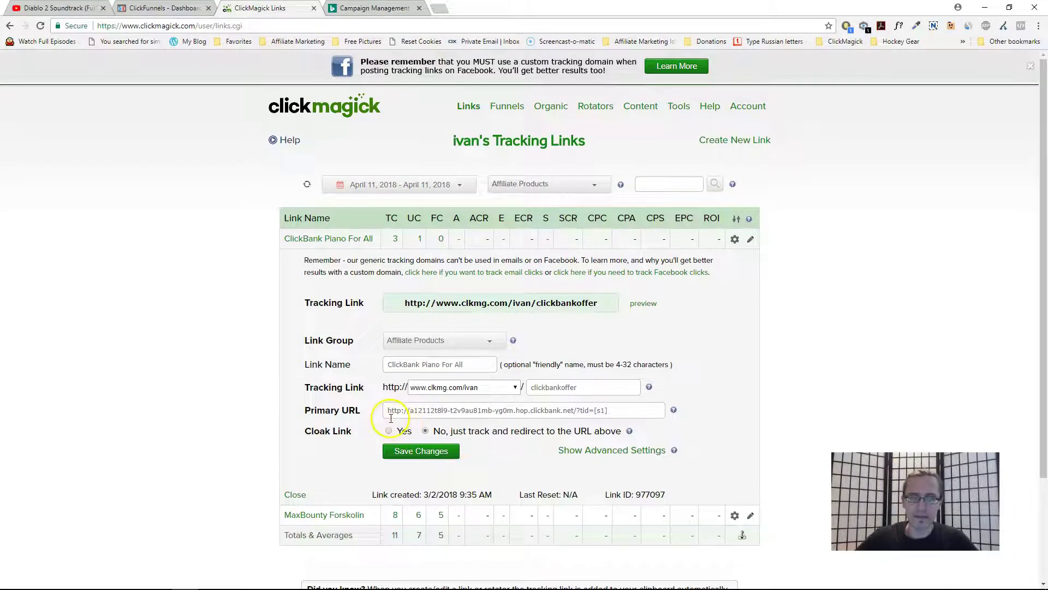
{"action": "left_click_drag", "start_coordinate": [388, 411], "coordinate": [595, 410]}
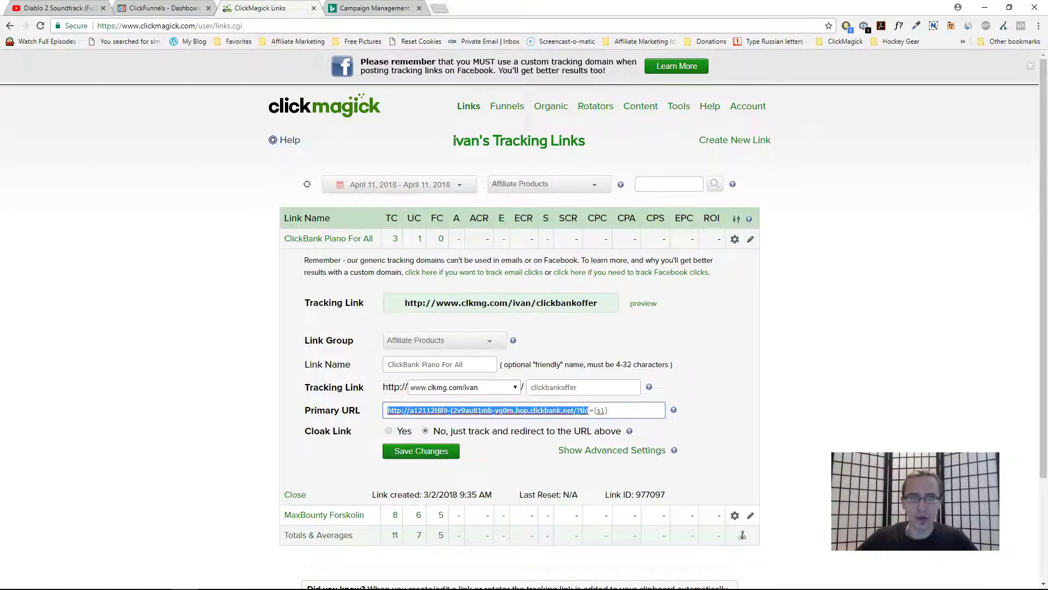
{"action": "left_click", "coordinate": [375, 8]}
{"action": "left_click", "coordinate": [335, 132]}
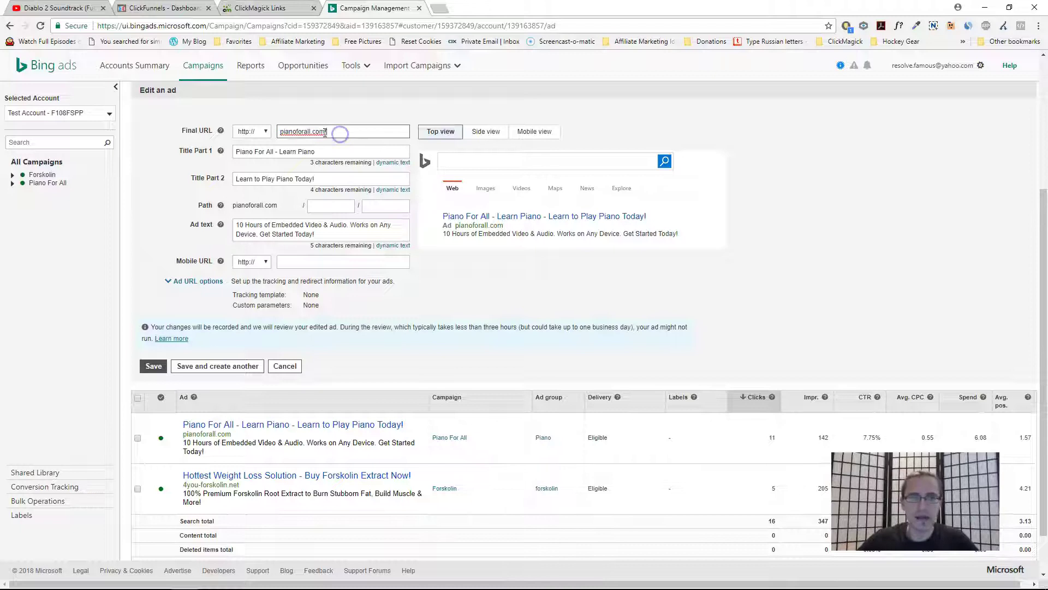
{"action": "left_click_drag", "start_coordinate": [335, 134], "coordinate": [277, 124]}
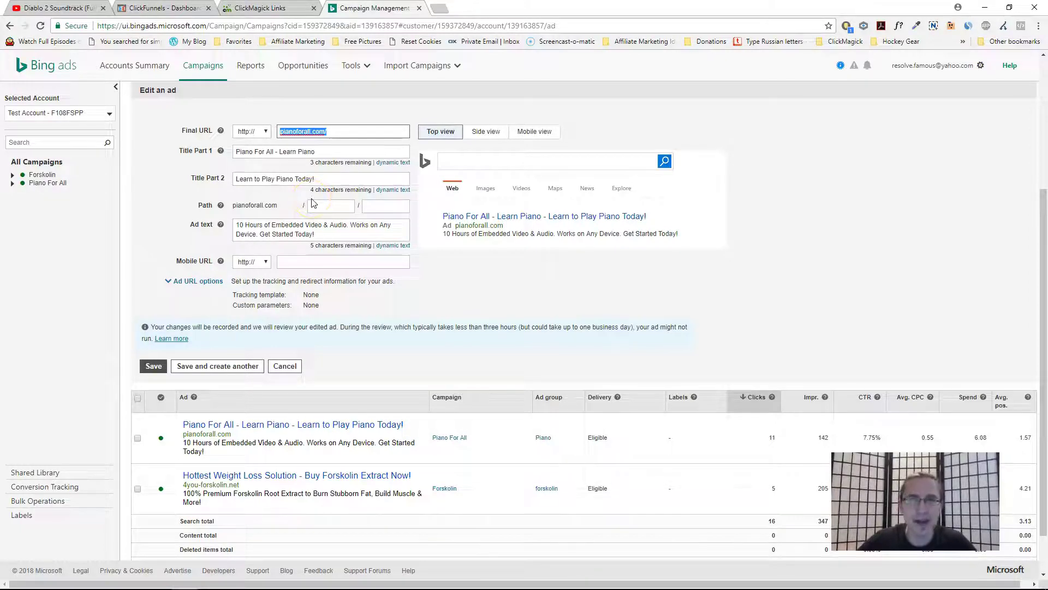
- Return to ClickMagick, preview the ClickBank offer link again to recheck its landing address, and close the preview page
{"action": "left_click", "coordinate": [260, 8]}
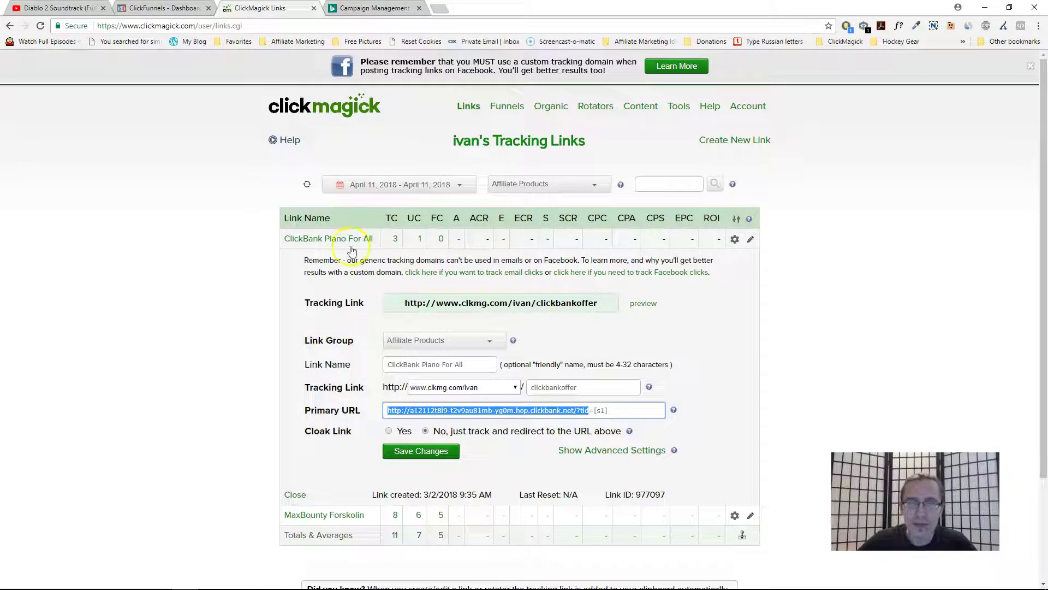
{"action": "left_click", "coordinate": [644, 302]}
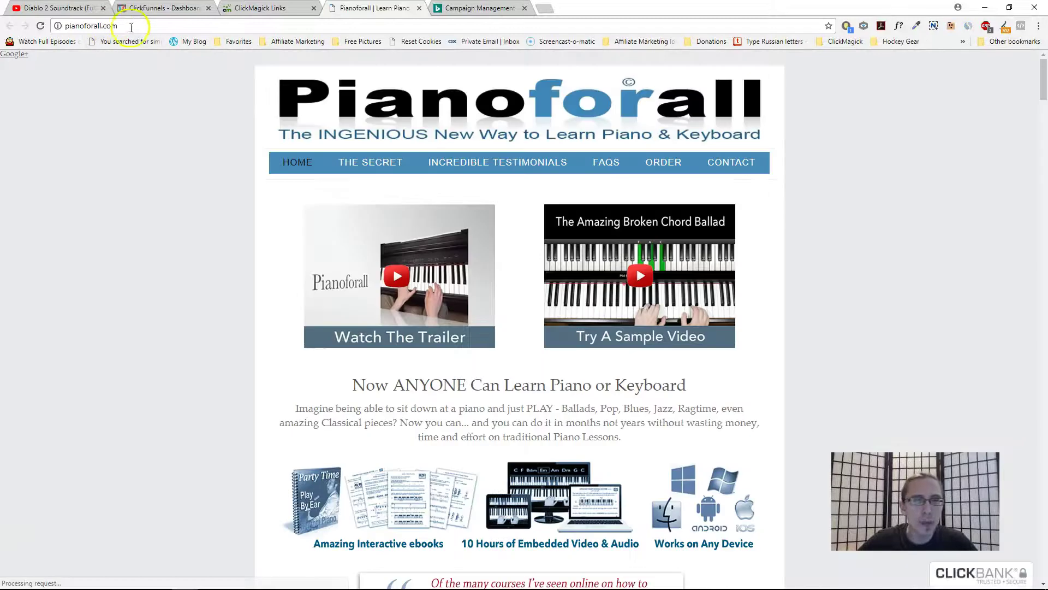
{"action": "left_click_drag", "start_coordinate": [129, 25], "coordinate": [59, 22]}
{"action": "left_click", "coordinate": [418, 7]}
- Switch to Bing Ads, recheck the Piano For All ad's final URL and cancel editing the ad
{"action": "left_click", "coordinate": [382, 8]}
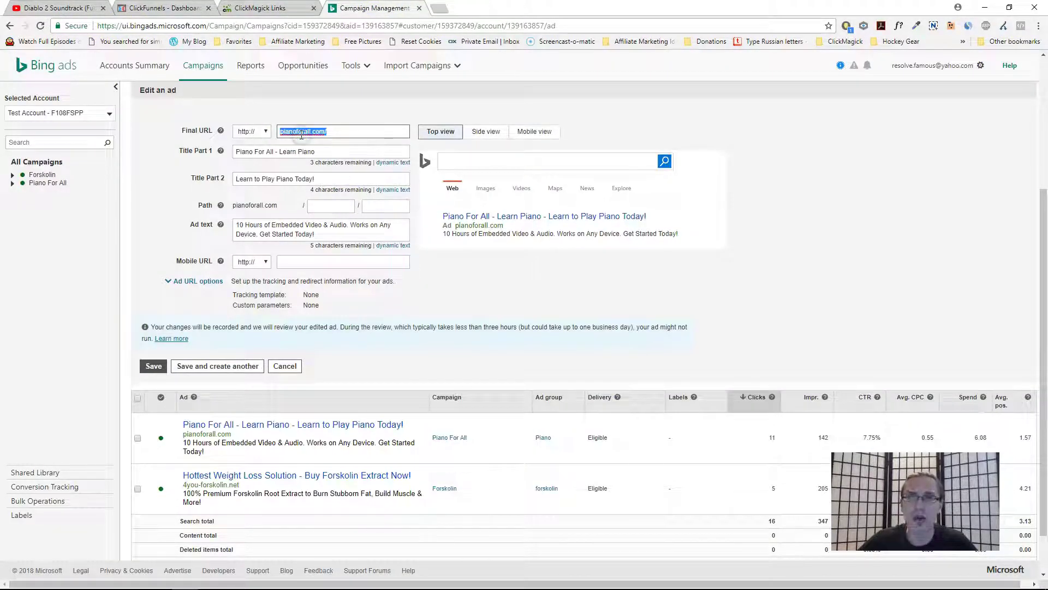
{"action": "left_click", "coordinate": [321, 115]}
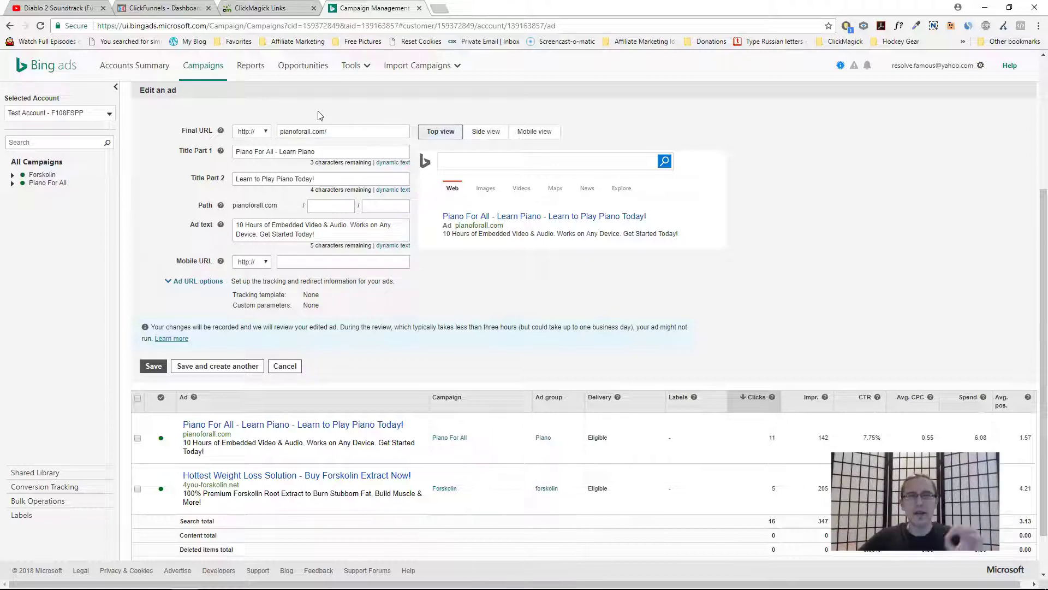
{"action": "left_click", "coordinate": [285, 366]}
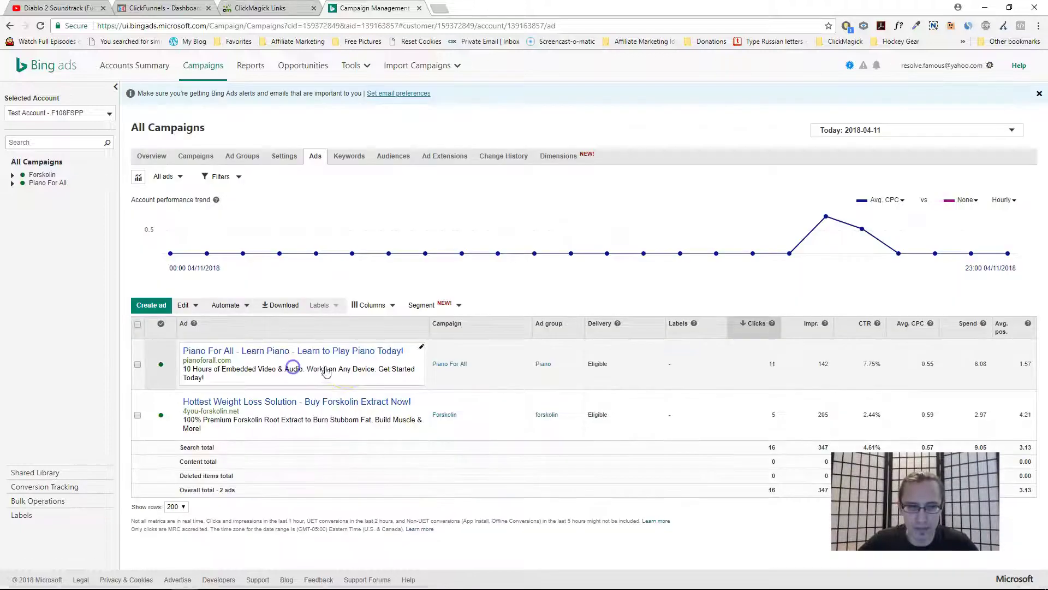
- Open the Forskolin ad for editing to inspect its tracking template, and check the Piano For All ad's landing page before closing it
{"action": "left_click", "coordinate": [422, 401]}
{"action": "mouse_move", "coordinate": [305, 295]}
{"action": "left_mouse_down"}
{"action": "mouse_move", "coordinate": [465, 304]}
{"action": "mouse_move", "coordinate": [490, 293]}
{"action": "left_mouse_up"}
{"action": "left_click", "coordinate": [465, 294]}
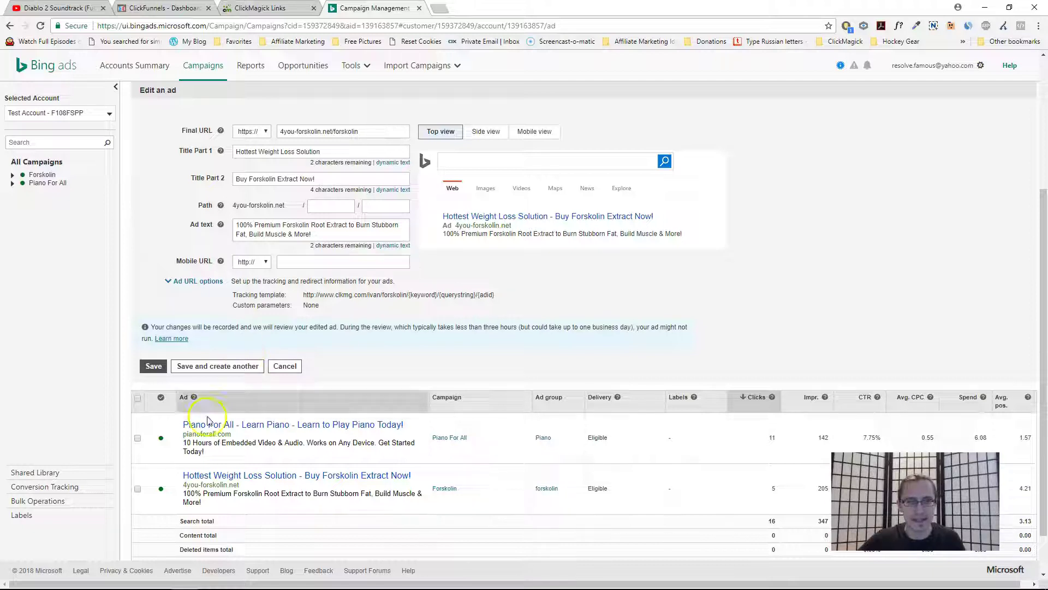
{"action": "left_click", "coordinate": [344, 424]}
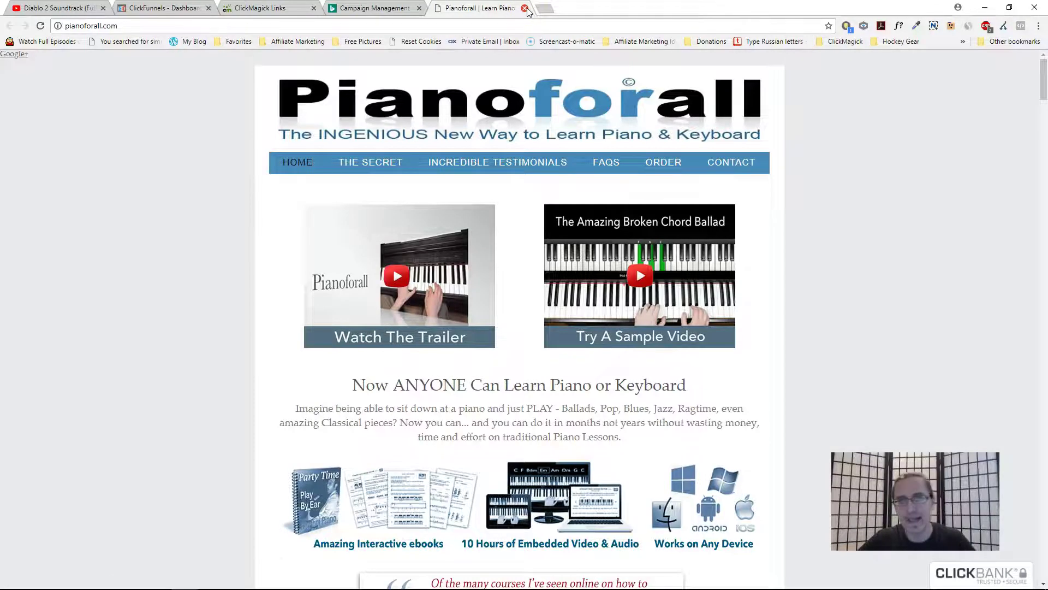
{"action": "left_click", "coordinate": [525, 9]}
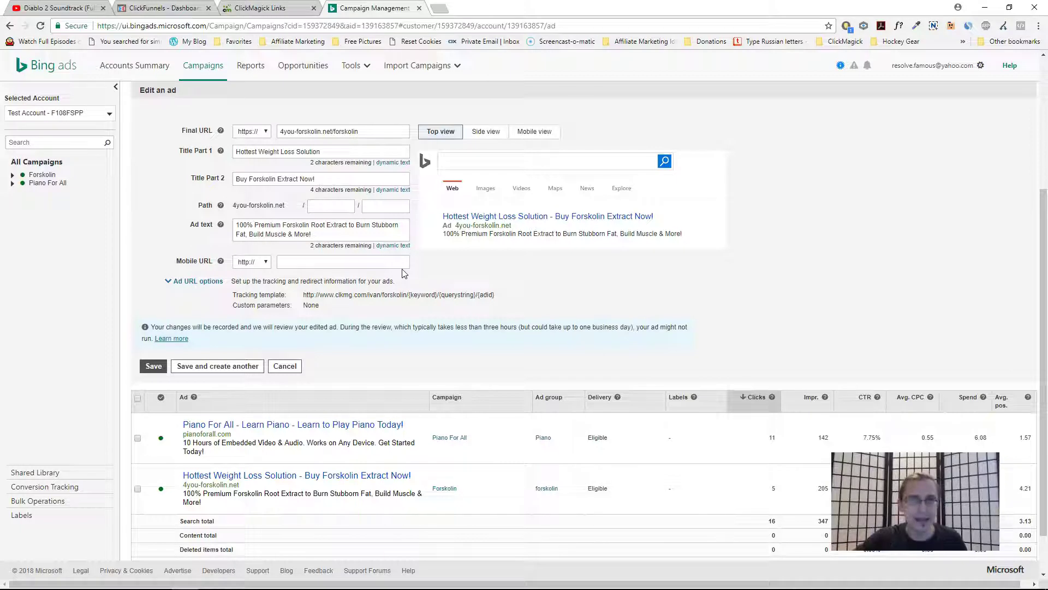
- Compare the Forskolin ad's final URL with its ClickMagick tracking template
{"action": "left_click_drag", "start_coordinate": [494, 295], "coordinate": [322, 295]}
{"action": "left_click_drag", "start_coordinate": [280, 132], "coordinate": [362, 126]}
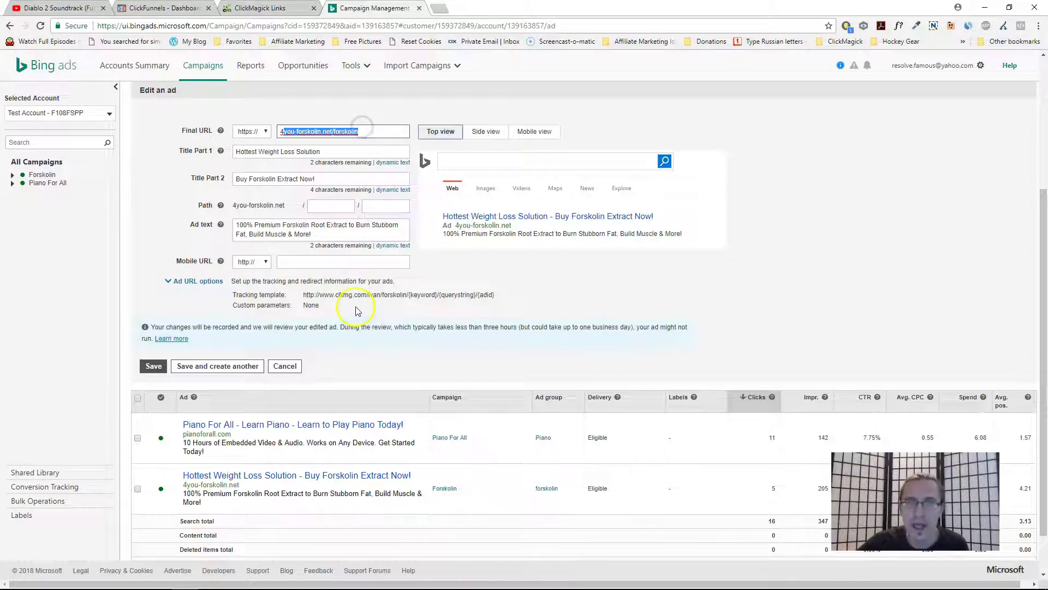
{"action": "left_click_drag", "start_coordinate": [306, 295], "coordinate": [464, 295]}
- Check the ClickBank Piano For All primary URL in ClickMagick, then return to Bing Ads and cancel editing the Forskolin ad
{"action": "left_click", "coordinate": [283, 9]}
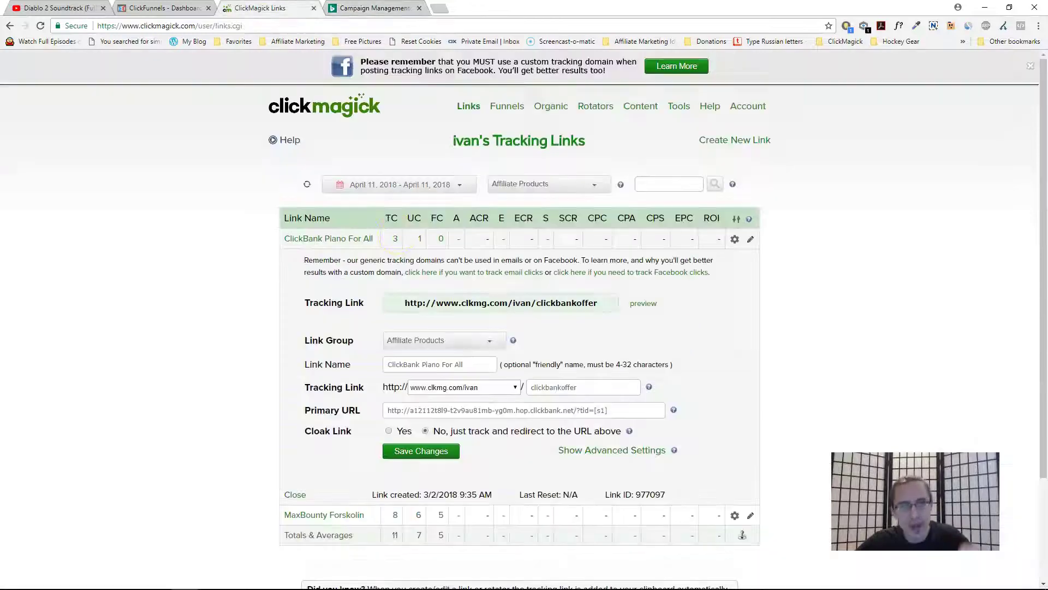
{"action": "left_click_drag", "start_coordinate": [390, 411], "coordinate": [589, 410]}
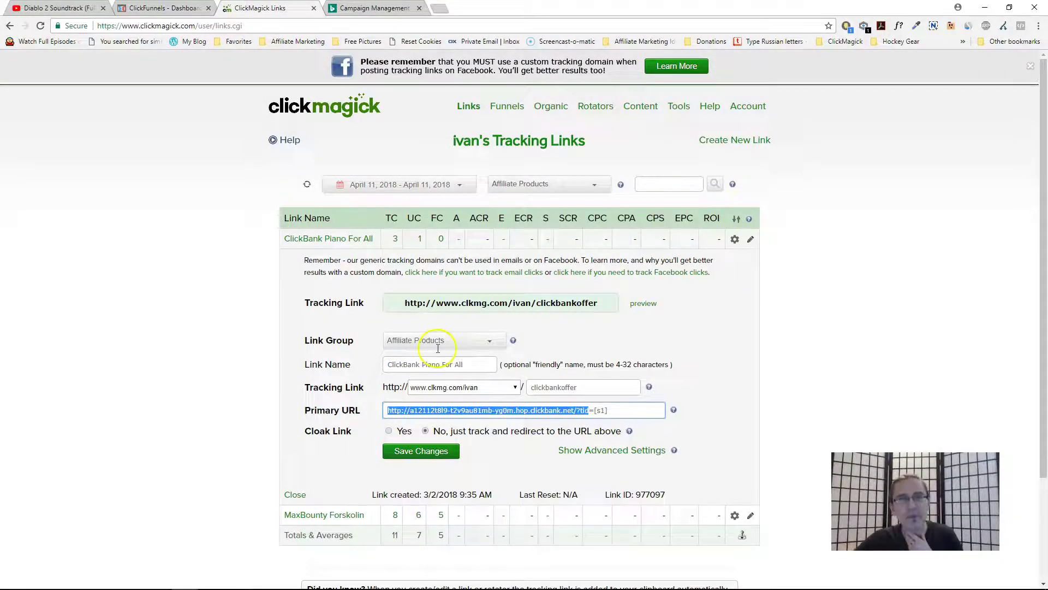
{"action": "key", "text": "ctrl+Tab"}
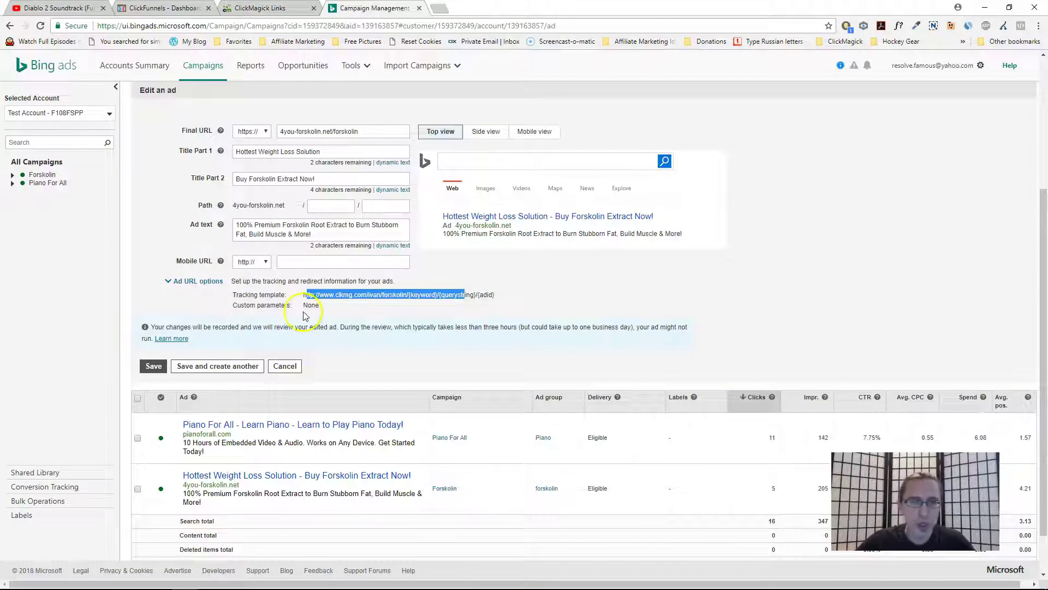
{"action": "left_click", "coordinate": [283, 366]}
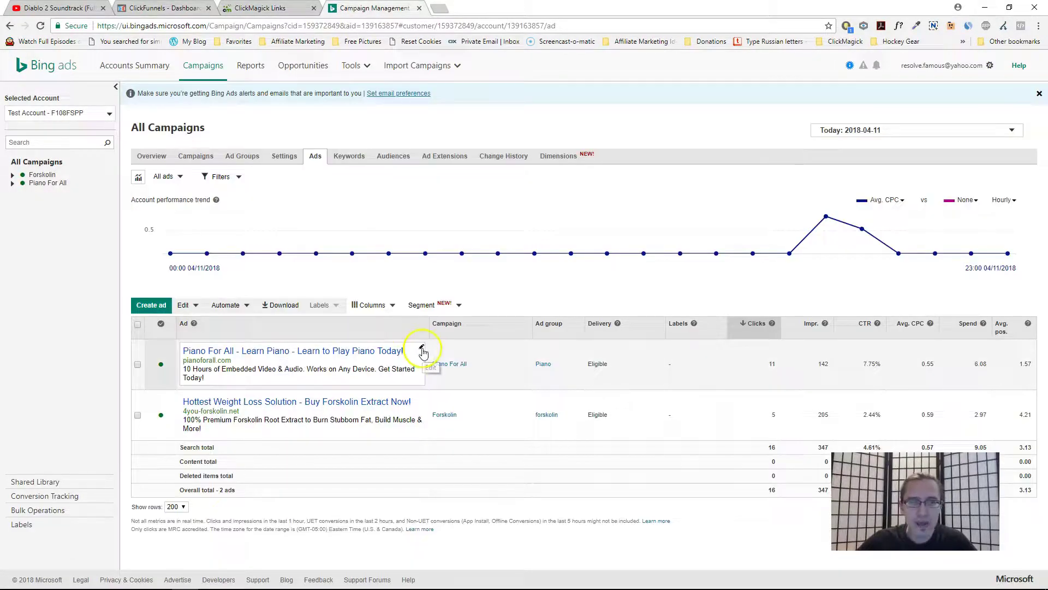
- Open the Piano For All ad's URL options for editing and copy the ClickBank Piano For All tracking link from ClickMagick
{"action": "left_click", "coordinate": [414, 351]}
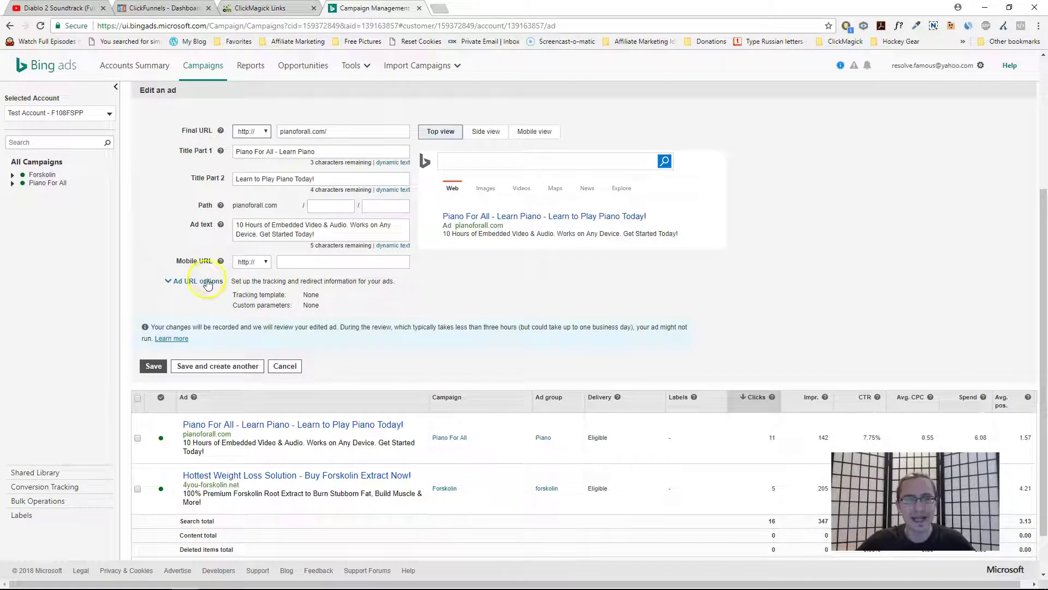
{"action": "left_click", "coordinate": [198, 280]}
{"action": "left_click", "coordinate": [257, 7]}
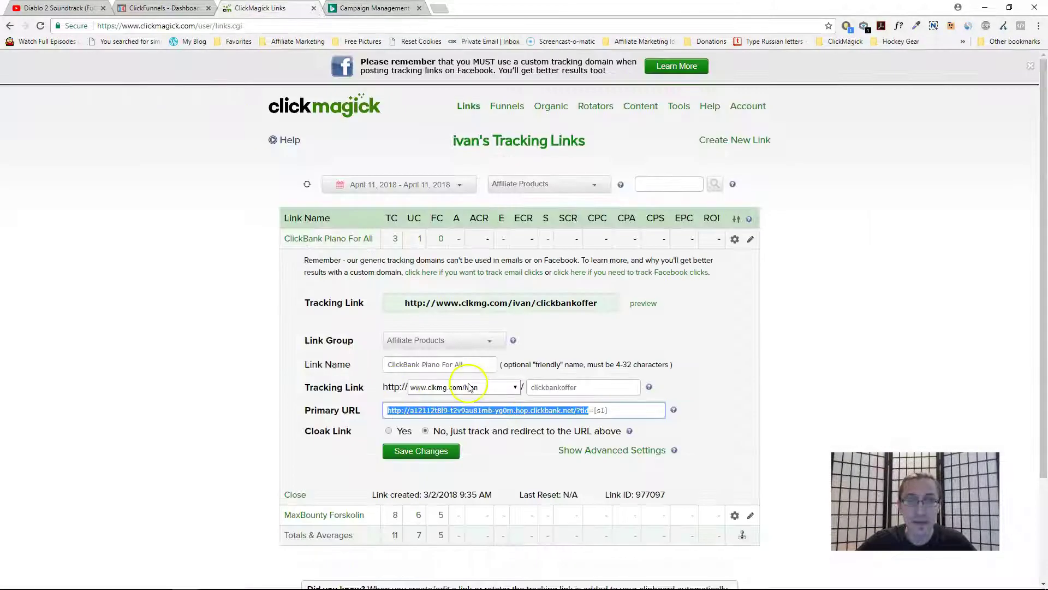
{"action": "left_click", "coordinate": [461, 304]}
{"action": "key", "text": "ctrl+c"}
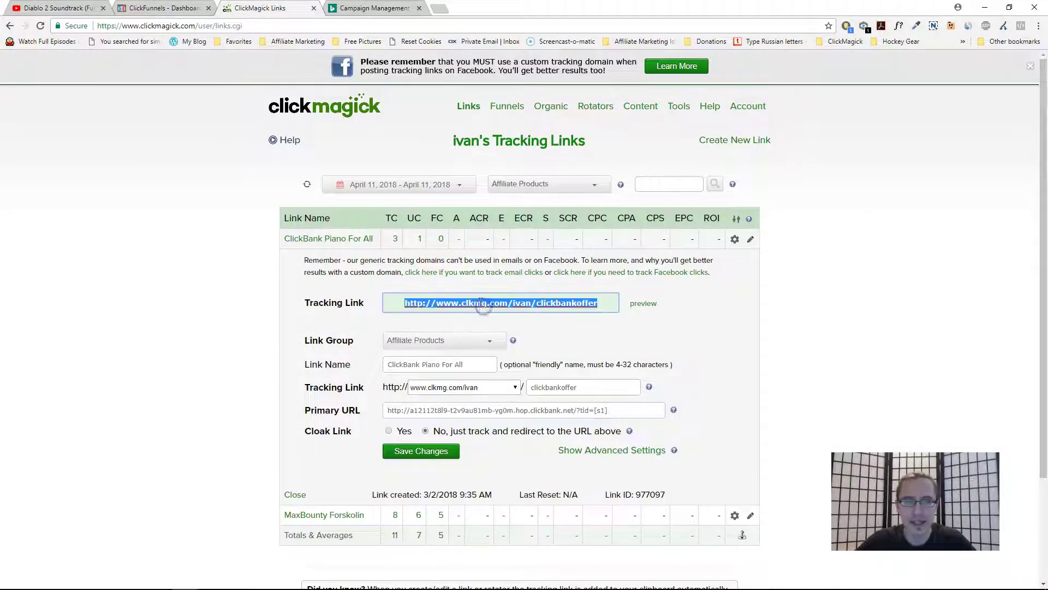
- Back in Bing Ads, paste the copied clickbankoffer tracking link as the Piano For All ad's tracking template and test it
{"action": "left_click", "coordinate": [365, 8]}
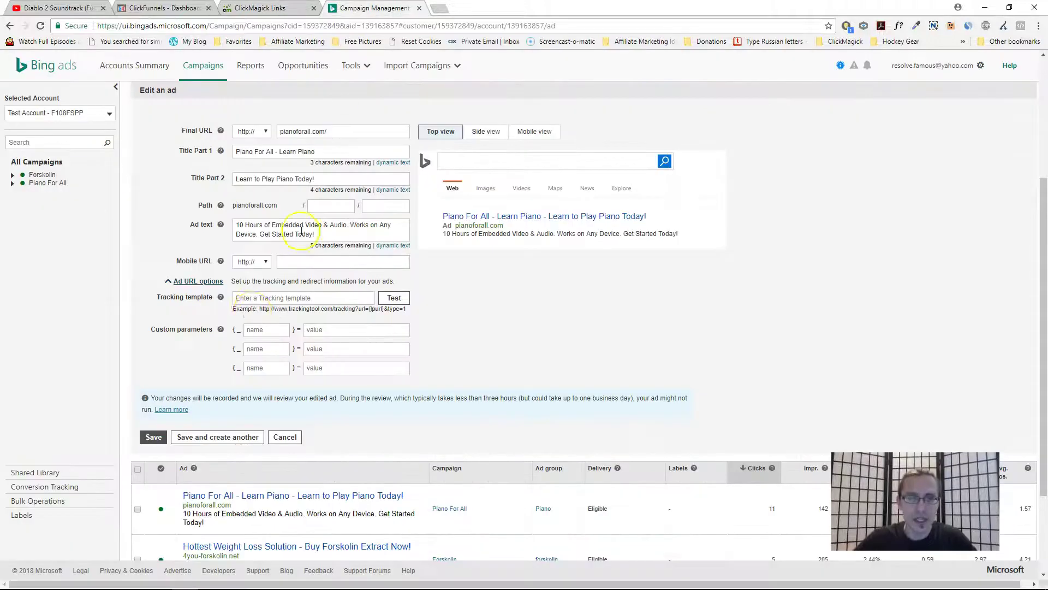
{"action": "left_click", "coordinate": [255, 299]}
{"action": "key", "text": "ctrl+v"}
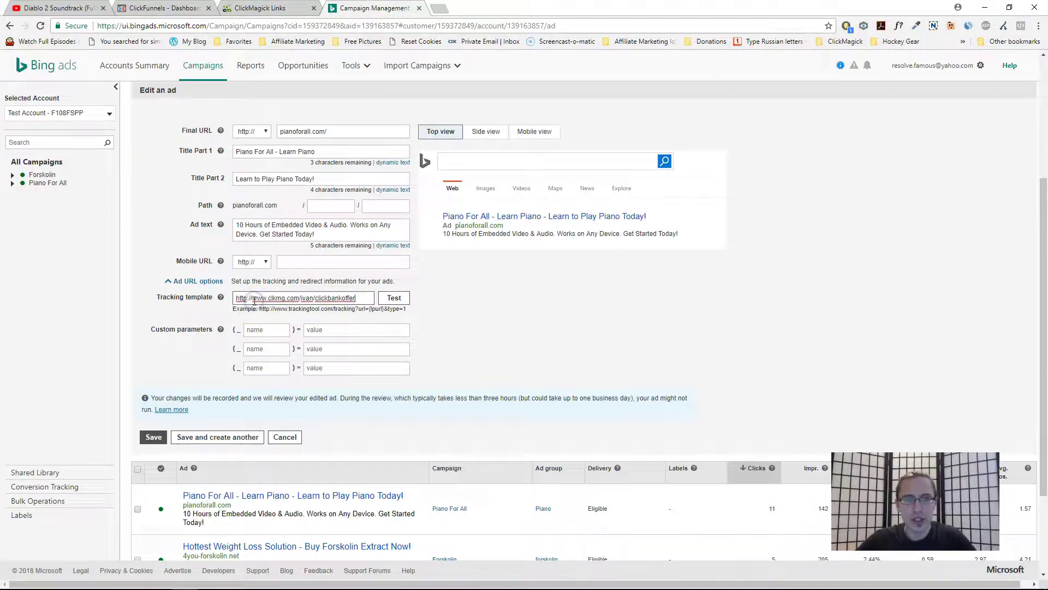
{"action": "left_click", "coordinate": [394, 299]}
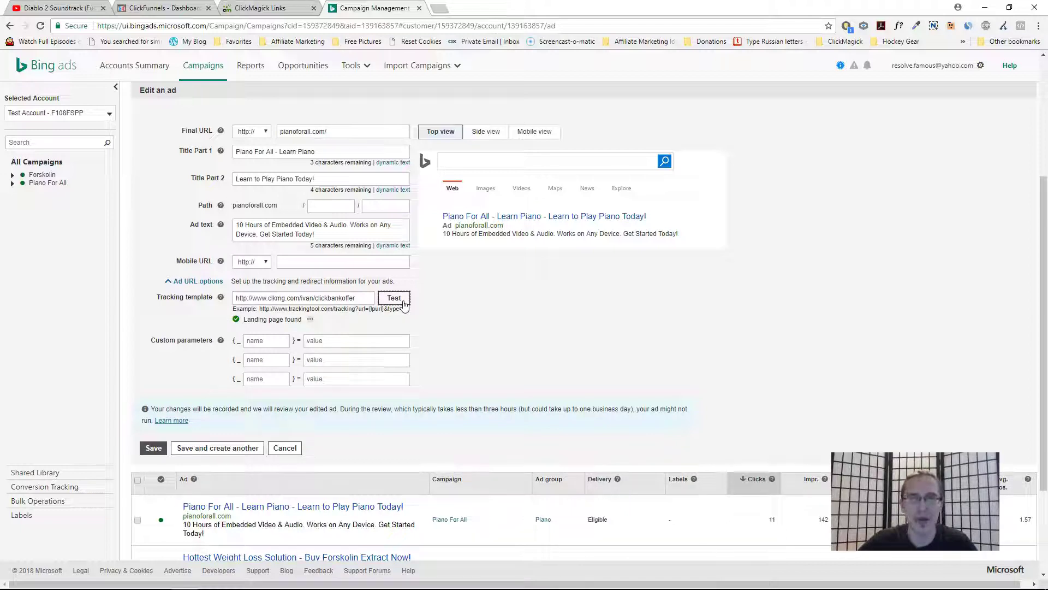
- Append /{keyword}/{querystring}/{adid} to the Piano For All ad's tracking template and save the ad
{"action": "left_click", "coordinate": [364, 298]}
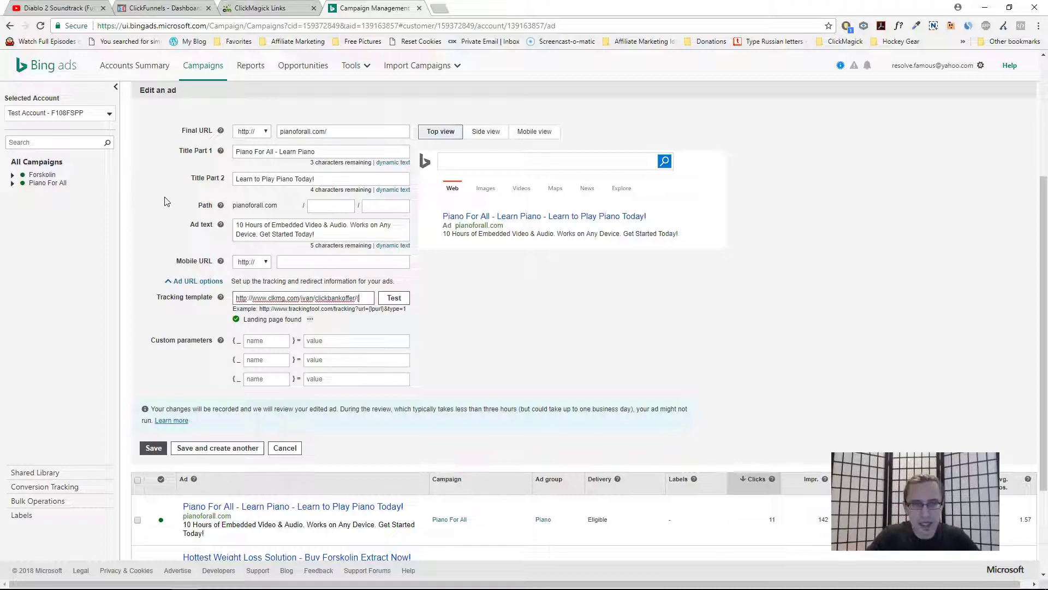
{"action": "type", "text": "word}"}
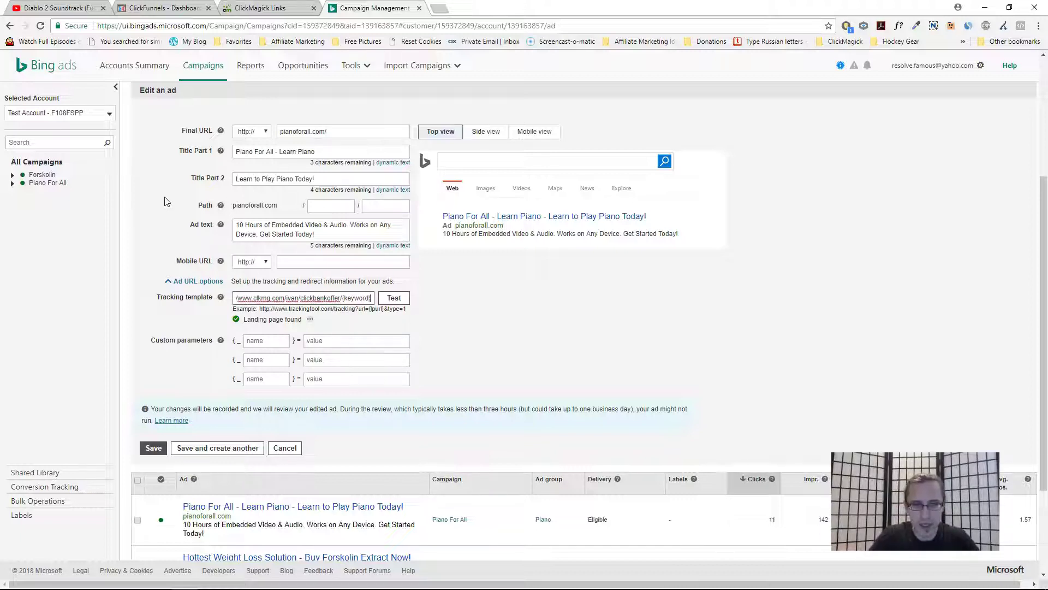
{"action": "type", "text": "/{querystring"}
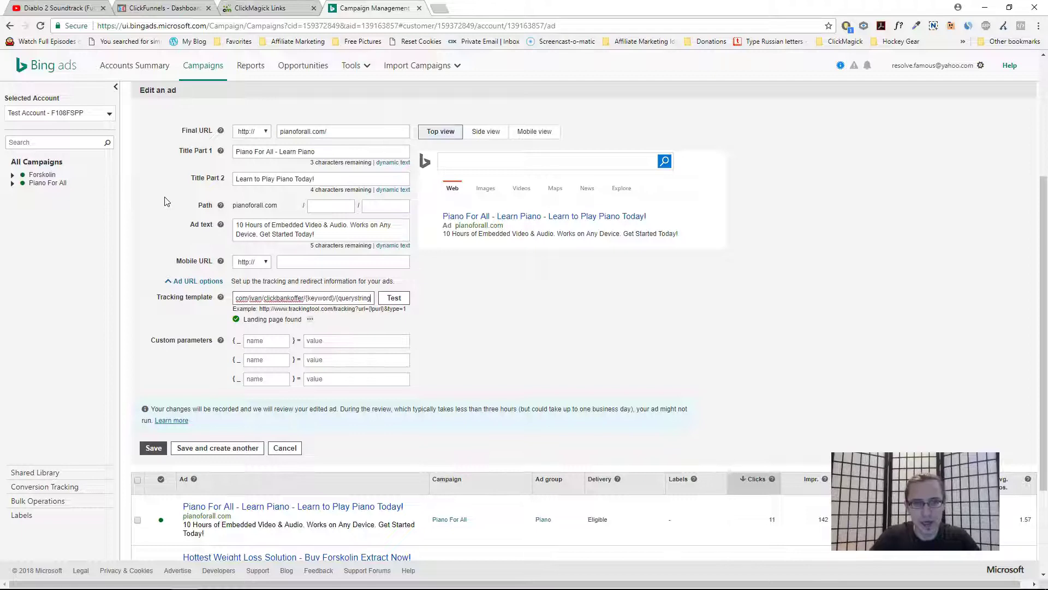
{"action": "type", "text": "}/"}
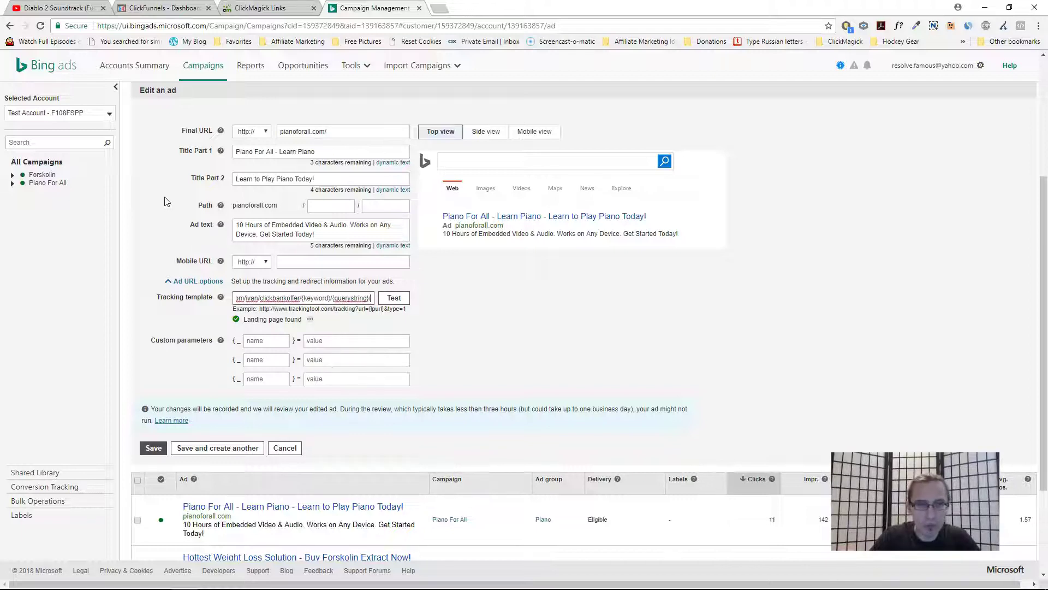
{"action": "type", "text": "{adid}"}
{"action": "left_click", "coordinate": [173, 207]}
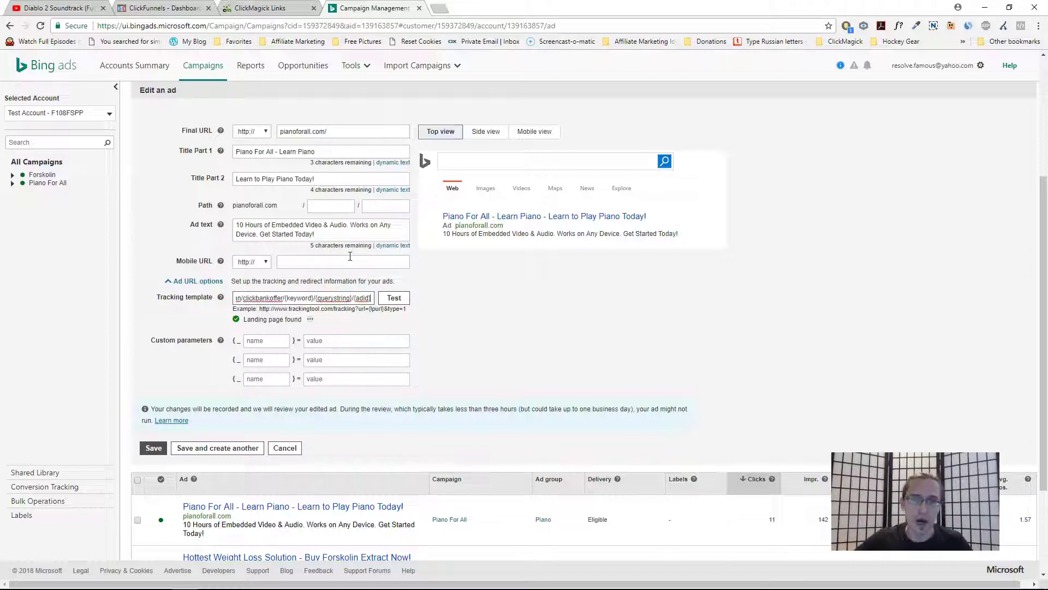
{"action": "left_click", "coordinate": [148, 449]}
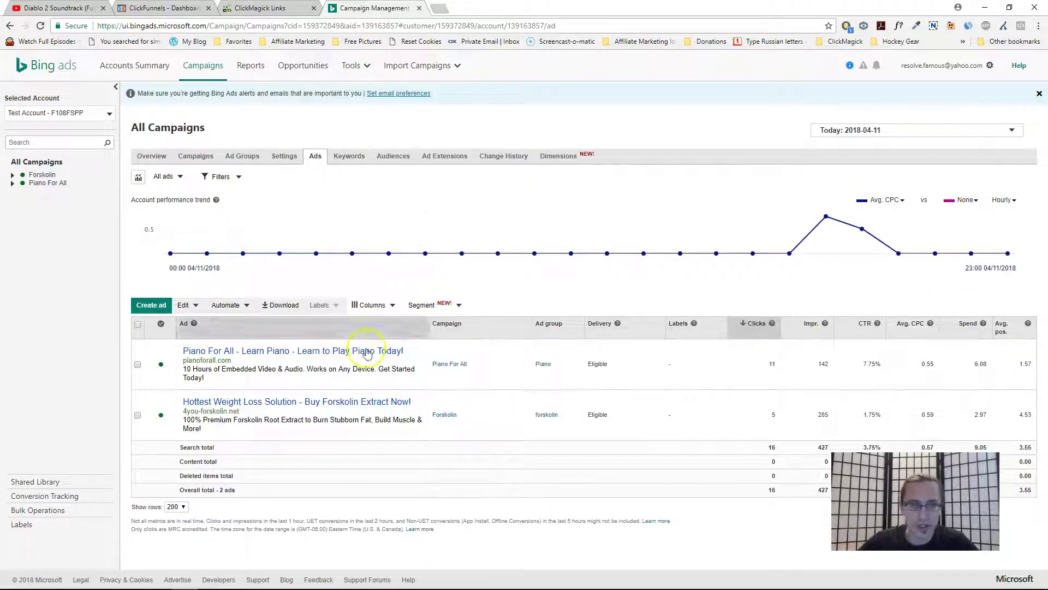
- Switch to ClickMagick, collapse the ClickBank link, and examine the sub-ID values in the MaxBounty Forskolin link's click stats
{"action": "key", "text": "ctrl+shift+Tab"}
{"action": "left_click", "coordinate": [335, 237]}
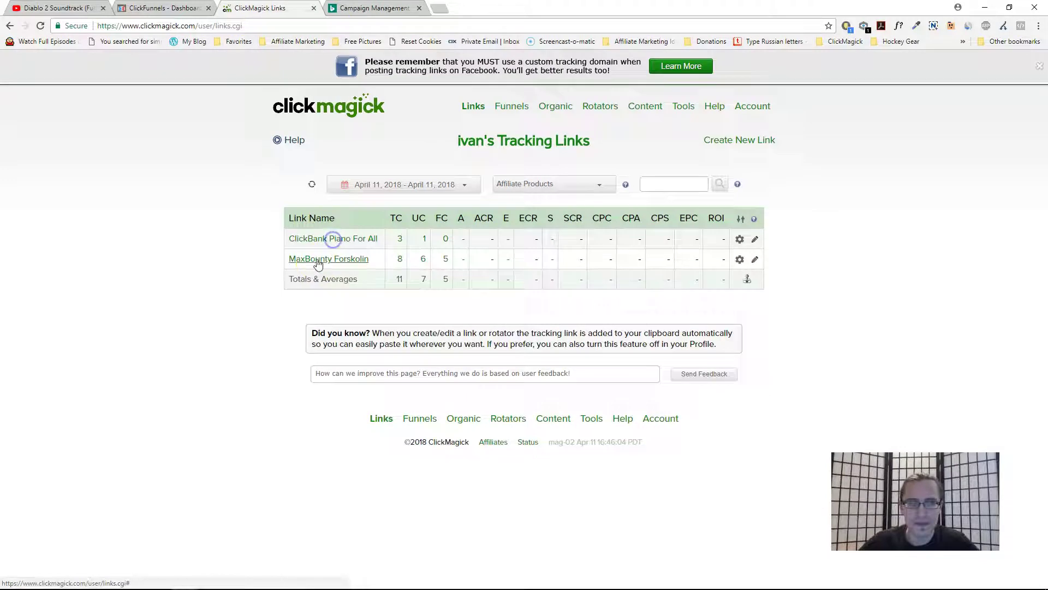
{"action": "mouse_move", "coordinate": [318, 268]}
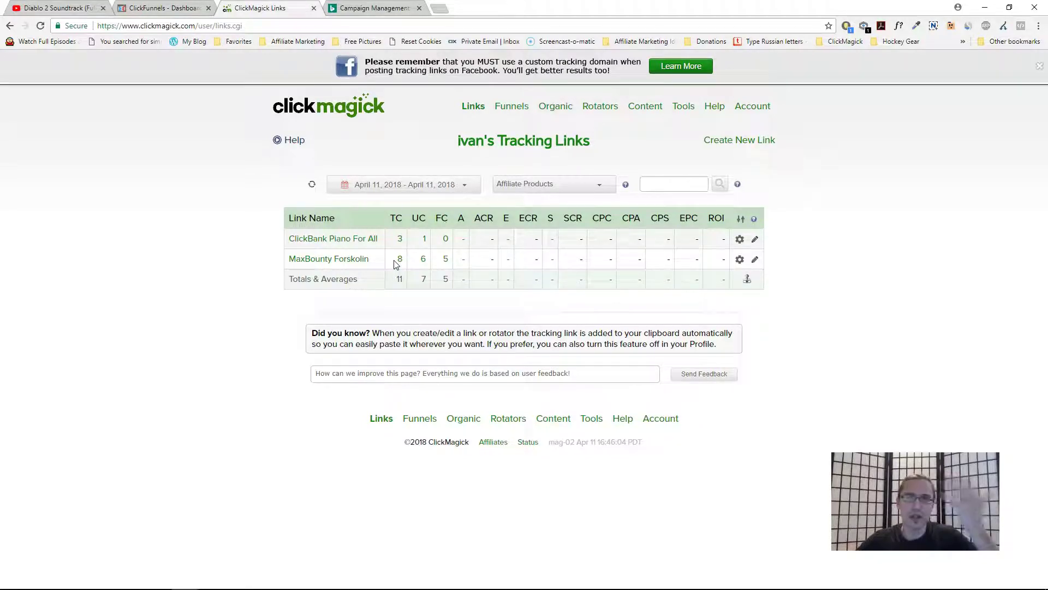
{"action": "left_click", "coordinate": [398, 261]}
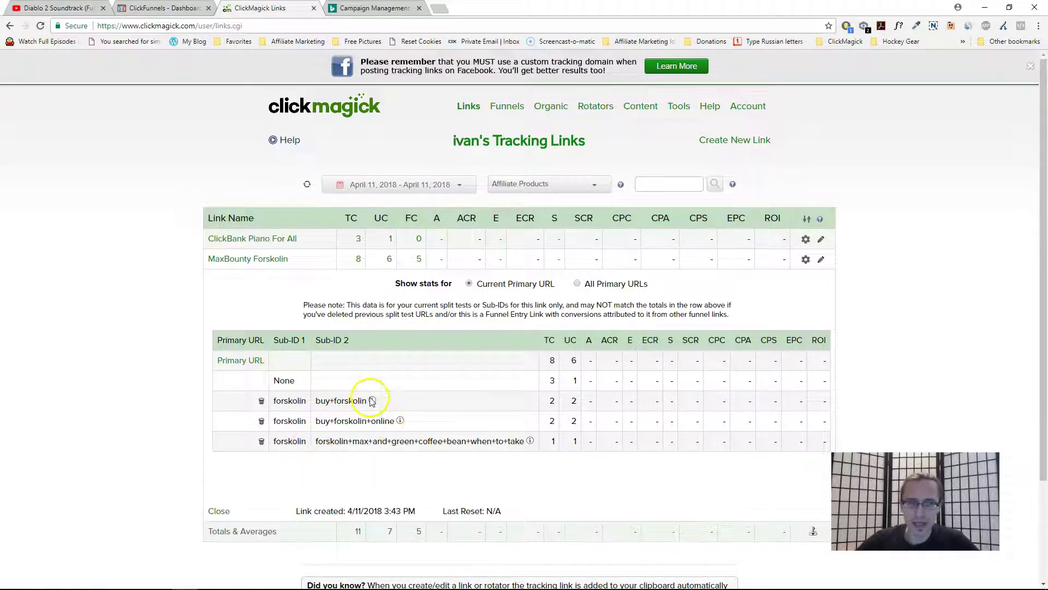
{"action": "double_click", "coordinate": [278, 402]}
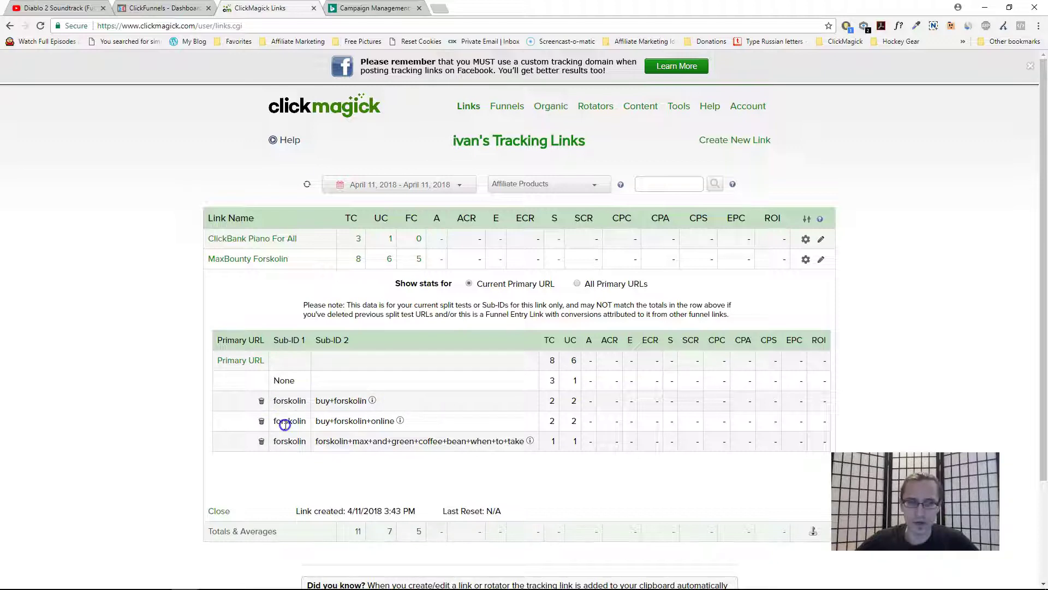
{"action": "double_click", "coordinate": [281, 440]}
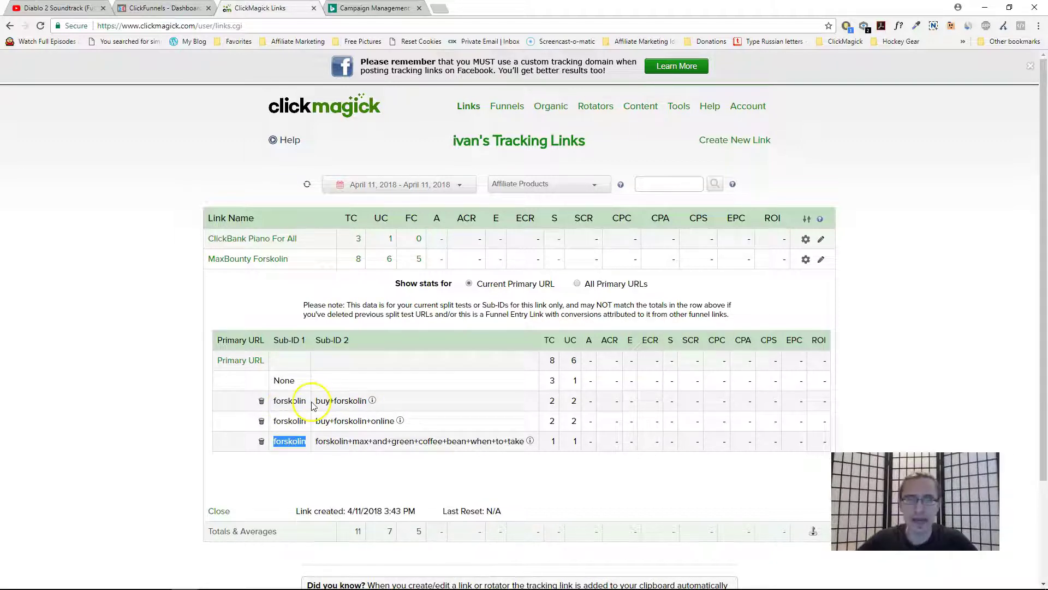
{"action": "left_click_drag", "start_coordinate": [316, 401], "coordinate": [373, 404]}
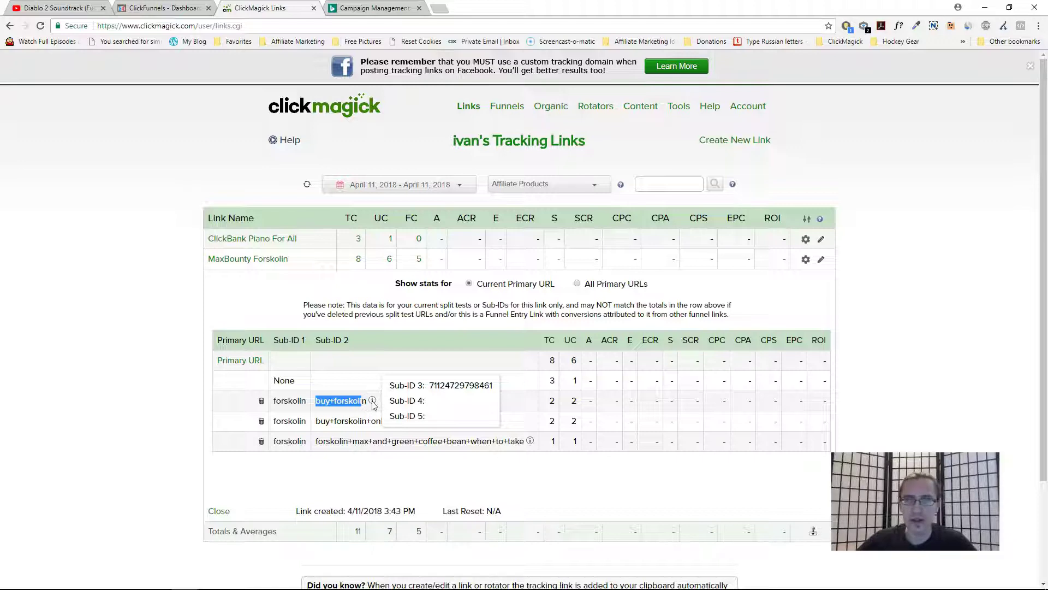
{"action": "double_click", "coordinate": [458, 391]}
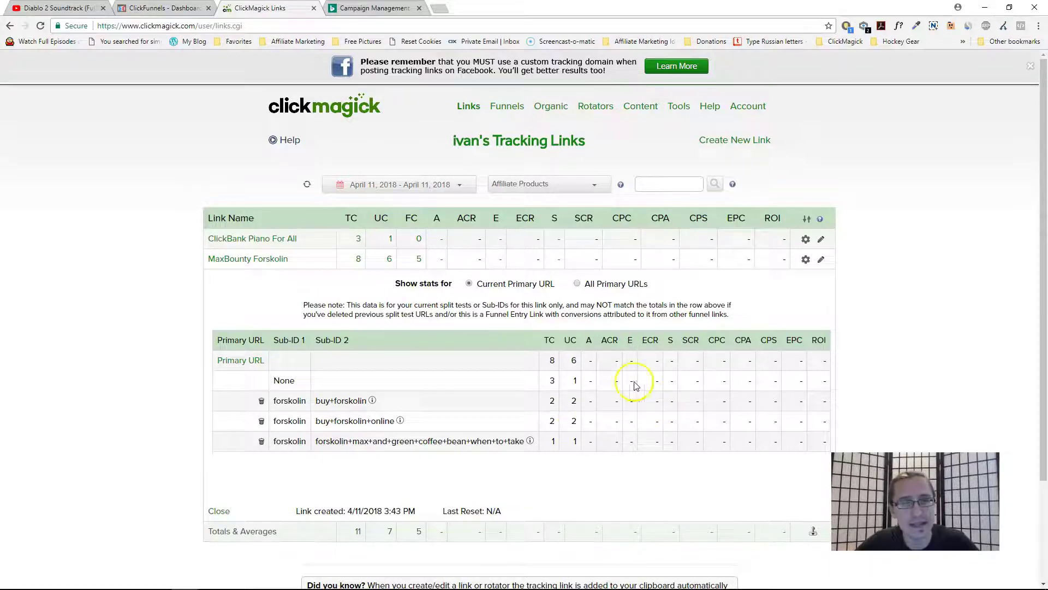
- Review the MaxBounty Forskolin link's settings and recheck its sub-ID click breakdown
{"action": "left_click", "coordinate": [260, 259]}
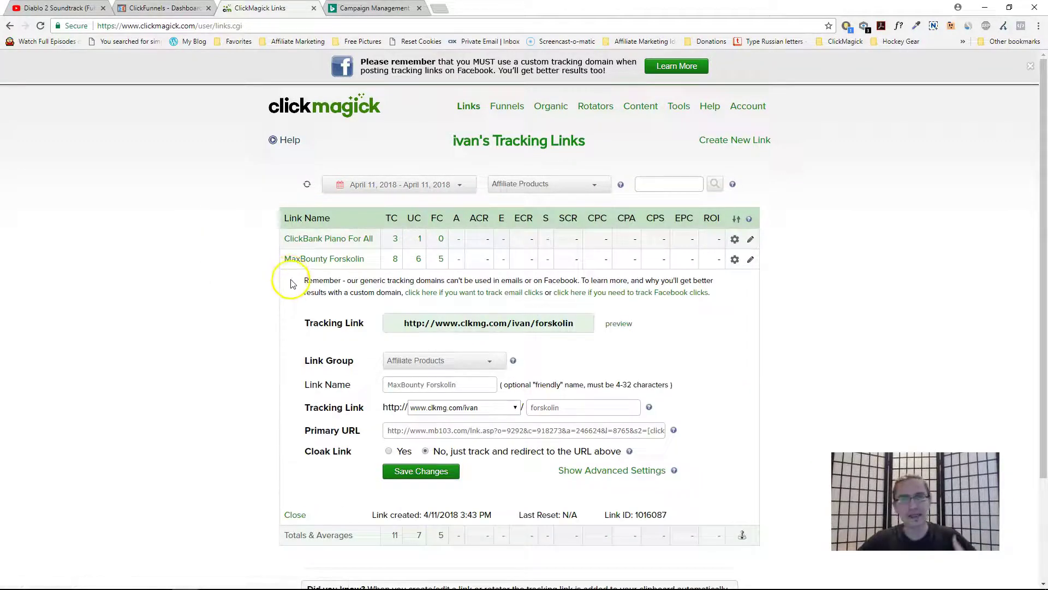
{"action": "left_click", "coordinate": [395, 260]}
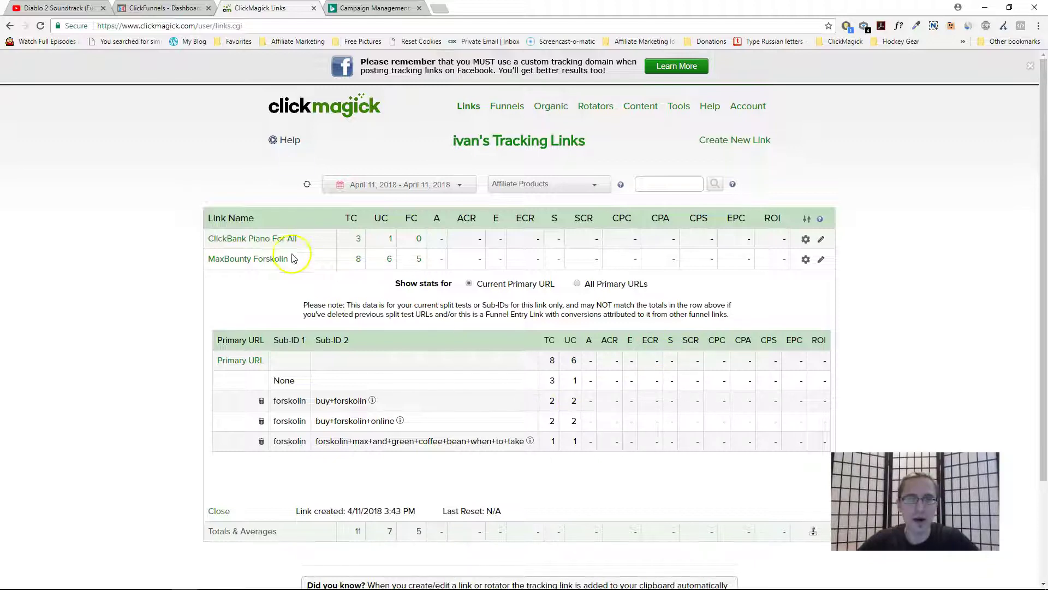
{"action": "left_click", "coordinate": [255, 267]}
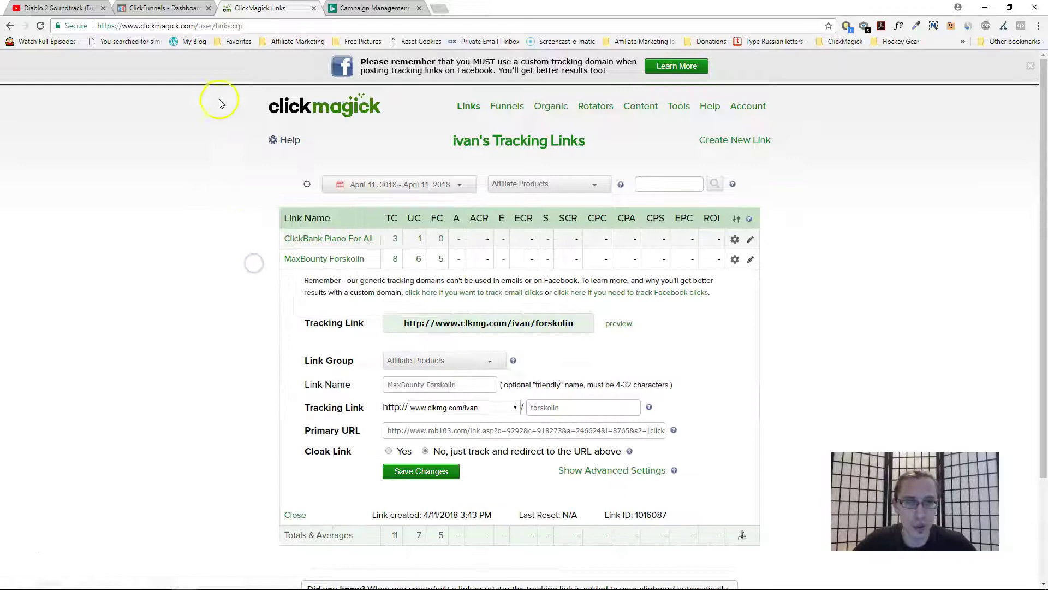
- Switch to Bing Ads, reopen the Piano For All ad to inspect its final URL, and leave it for the campaigns list
{"action": "key", "text": "ctrl+Tab"}
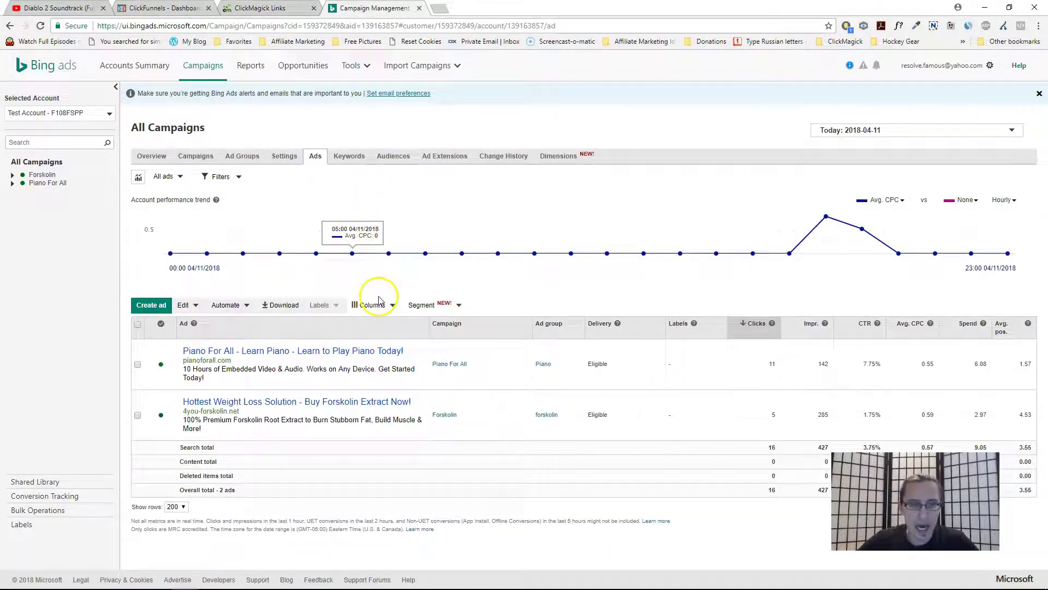
{"action": "mouse_move", "coordinate": [424, 349]}
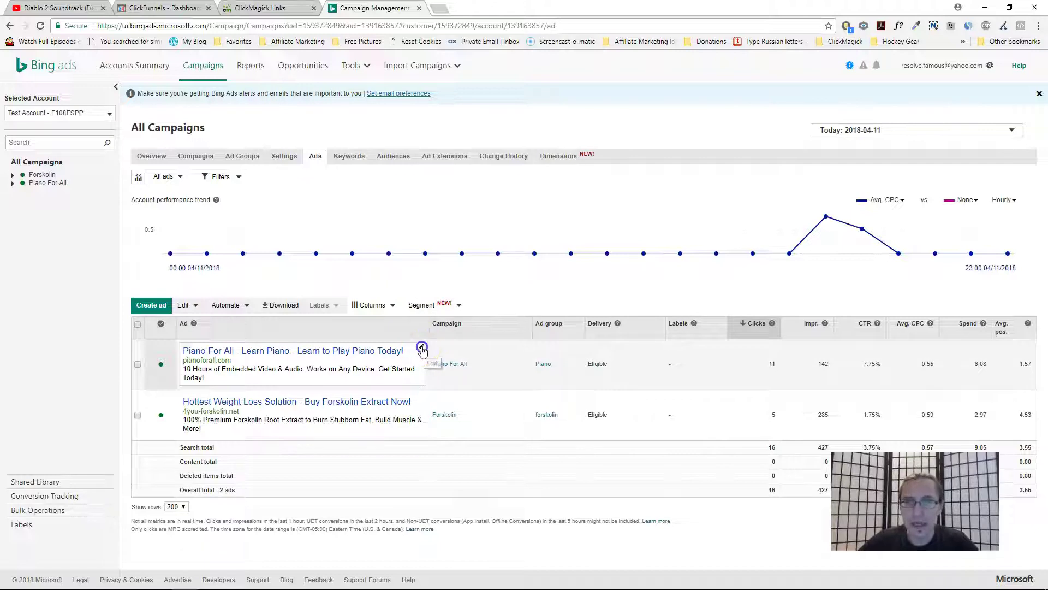
{"action": "left_click", "coordinate": [424, 349]}
{"action": "triple_click", "coordinate": [290, 131]}
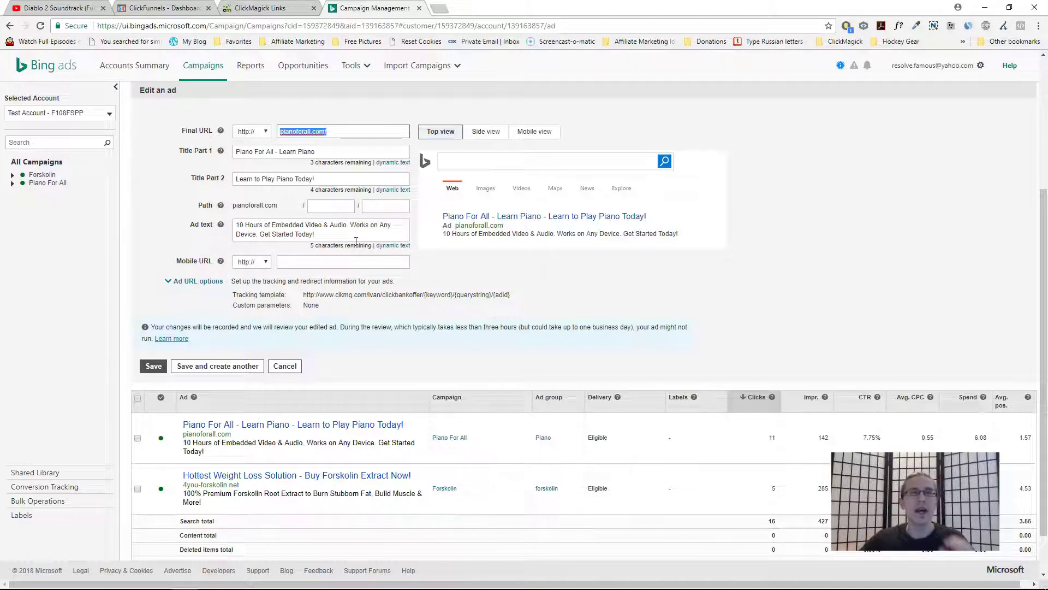
{"action": "scroll", "coordinate": [380, 194], "scroll_direction": "up", "scroll_amount": 3}
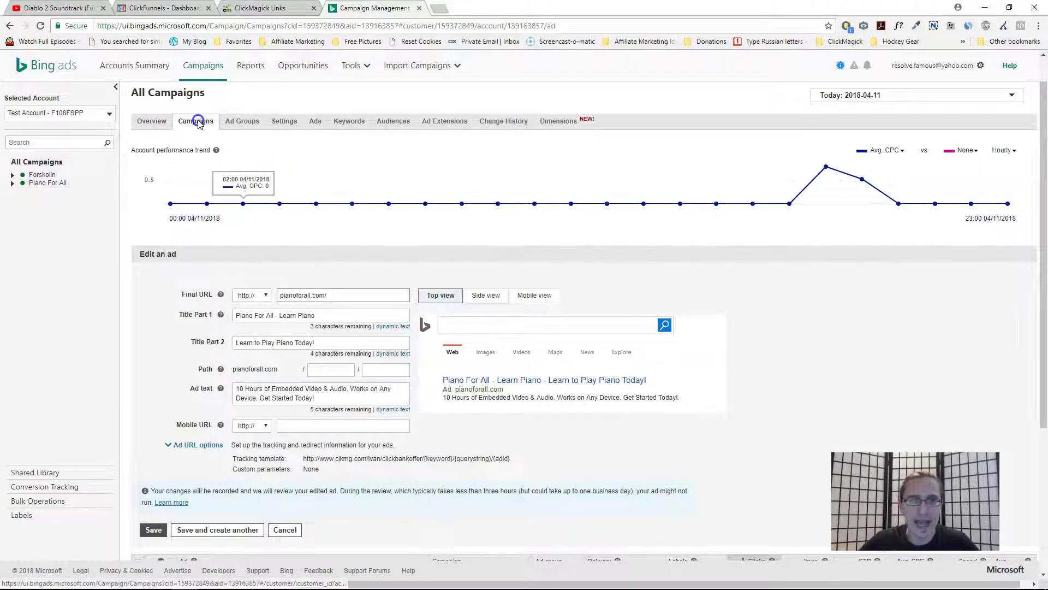
{"action": "left_click", "coordinate": [197, 121]}
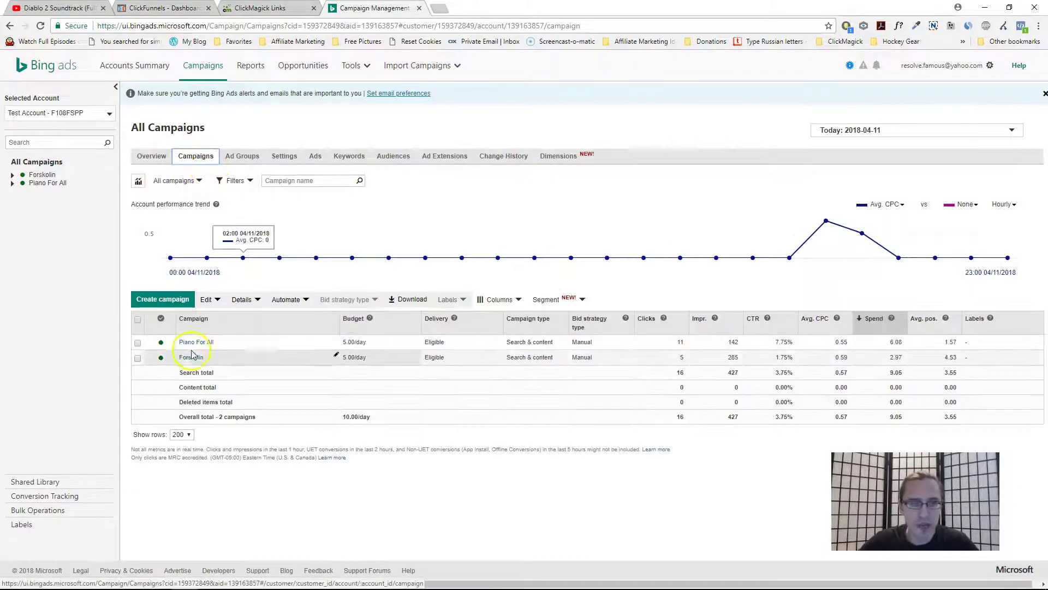
- Open the Piano For All campaign's settings and inspect the tracking template field in the campaign URL options
{"action": "left_click", "coordinate": [189, 343]}
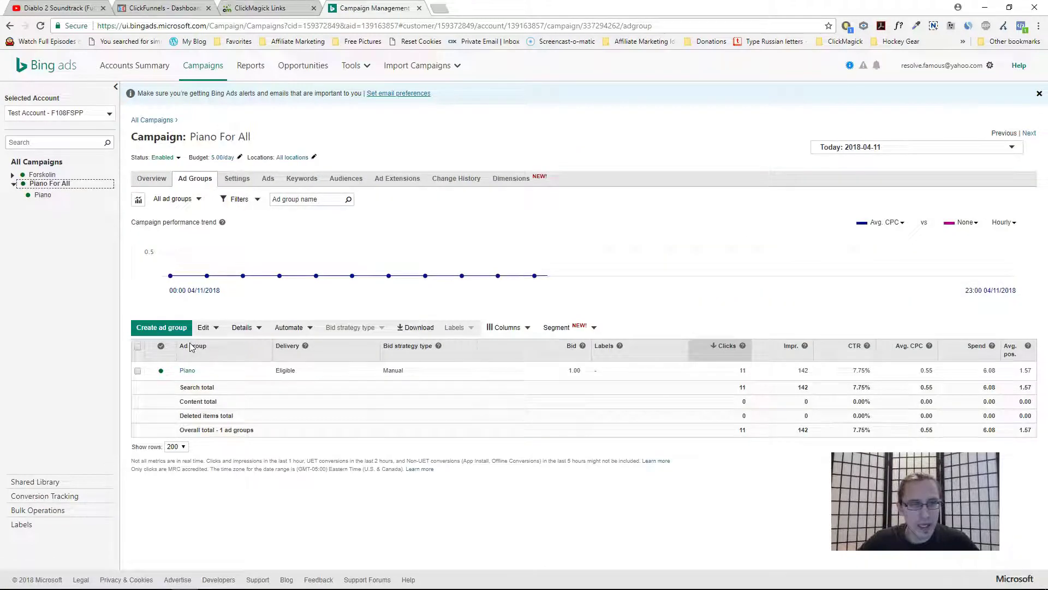
{"action": "left_click", "coordinate": [237, 178]}
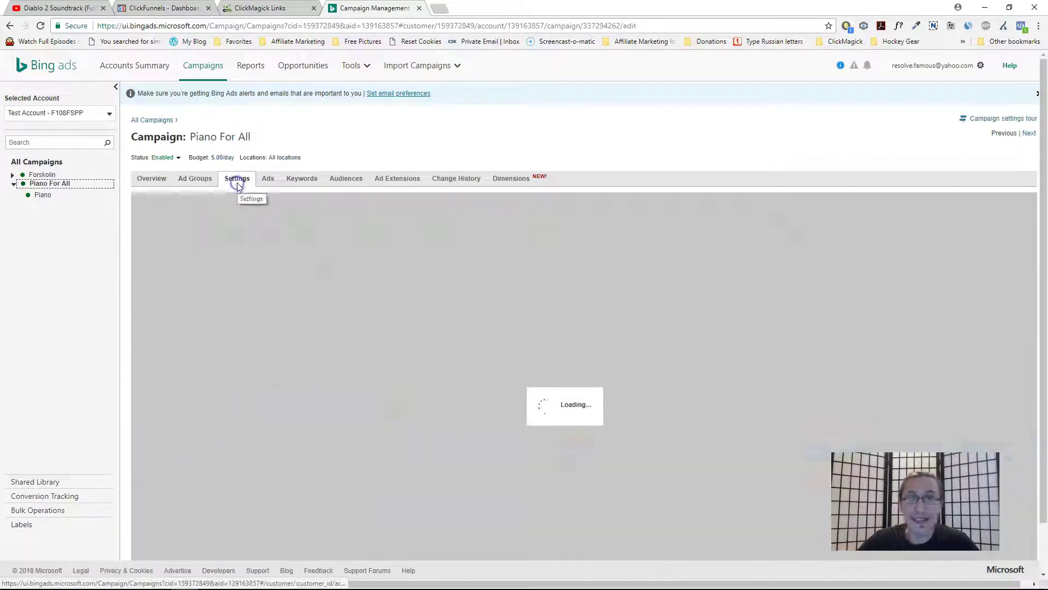
{"action": "scroll", "coordinate": [275, 335], "scroll_direction": "down", "scroll_amount": 2}
{"action": "left_click", "coordinate": [245, 461]}
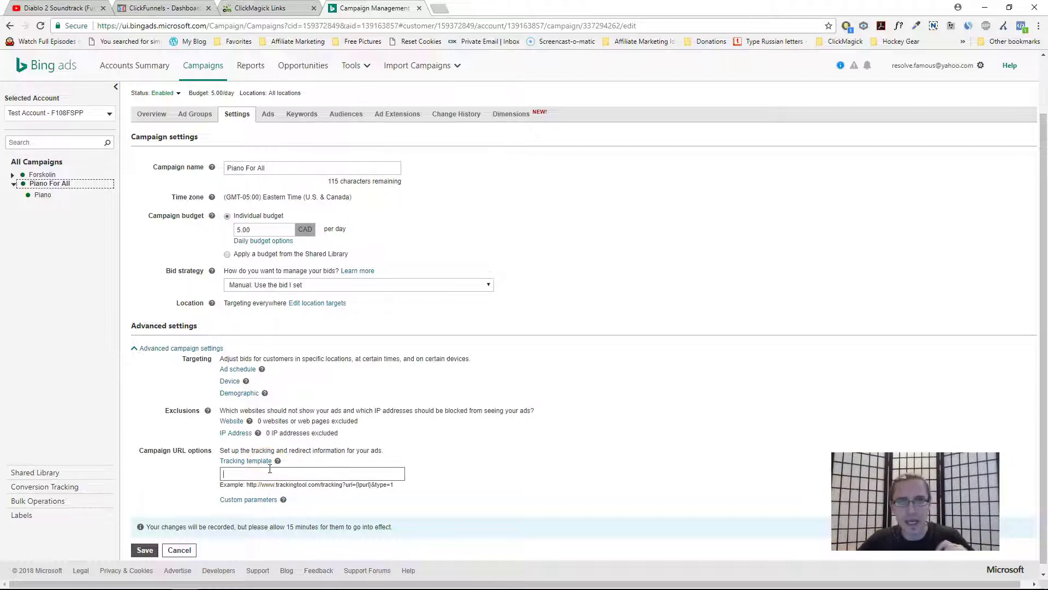
- Inspect the tracking template setting in the bulk URL options for the Piano For All ad, and cancel without saving
{"action": "scroll", "coordinate": [235, 459], "scroll_direction": "up", "scroll_amount": 2}
{"action": "left_click", "coordinate": [267, 180]}
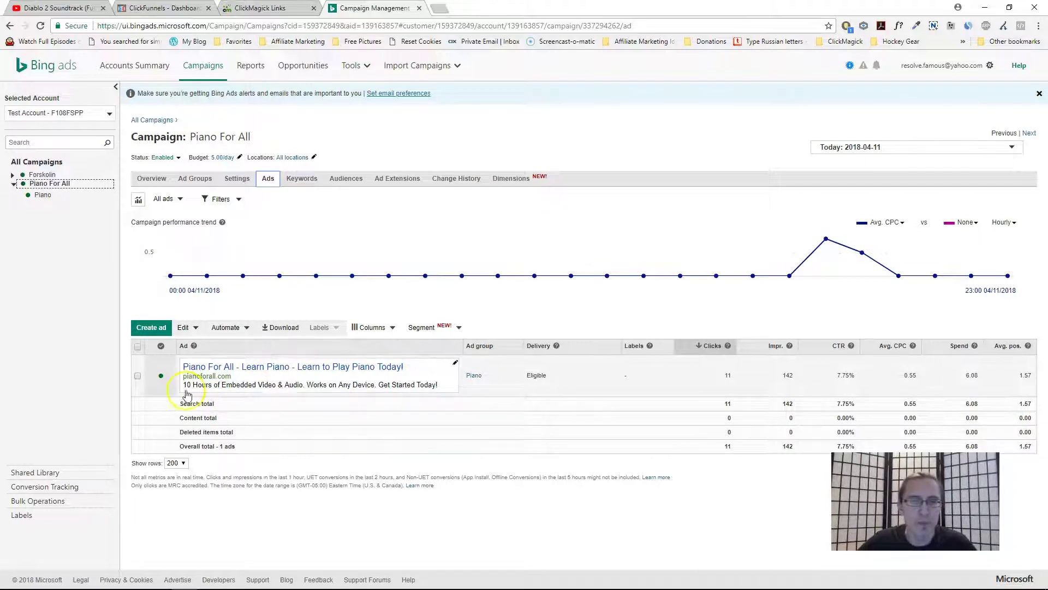
{"action": "left_click", "coordinate": [138, 347]}
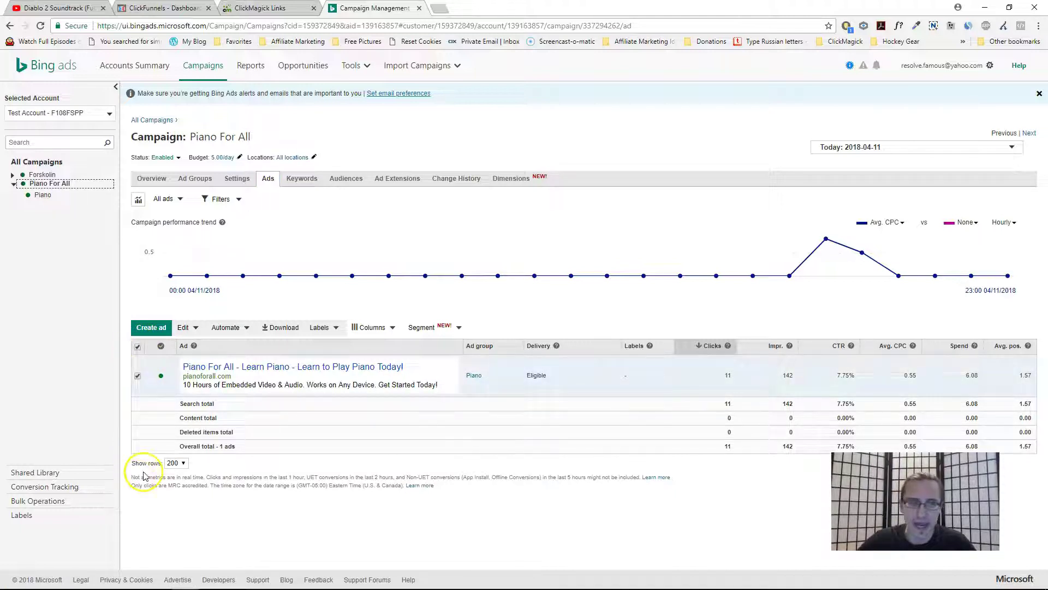
{"action": "left_click", "coordinate": [195, 328]}
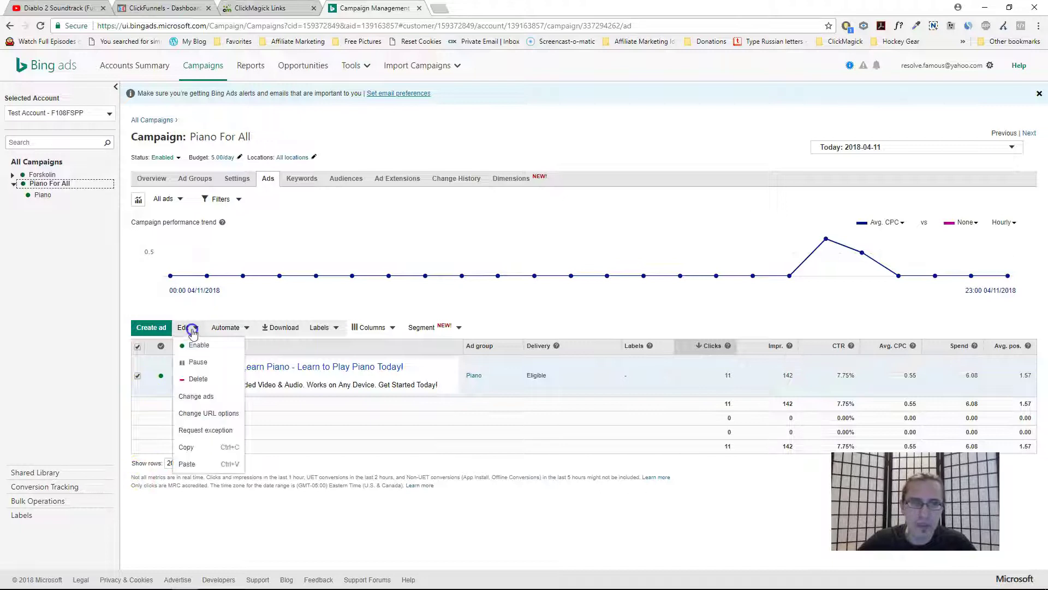
{"action": "left_click", "coordinate": [206, 412]}
{"action": "left_click", "coordinate": [230, 374]}
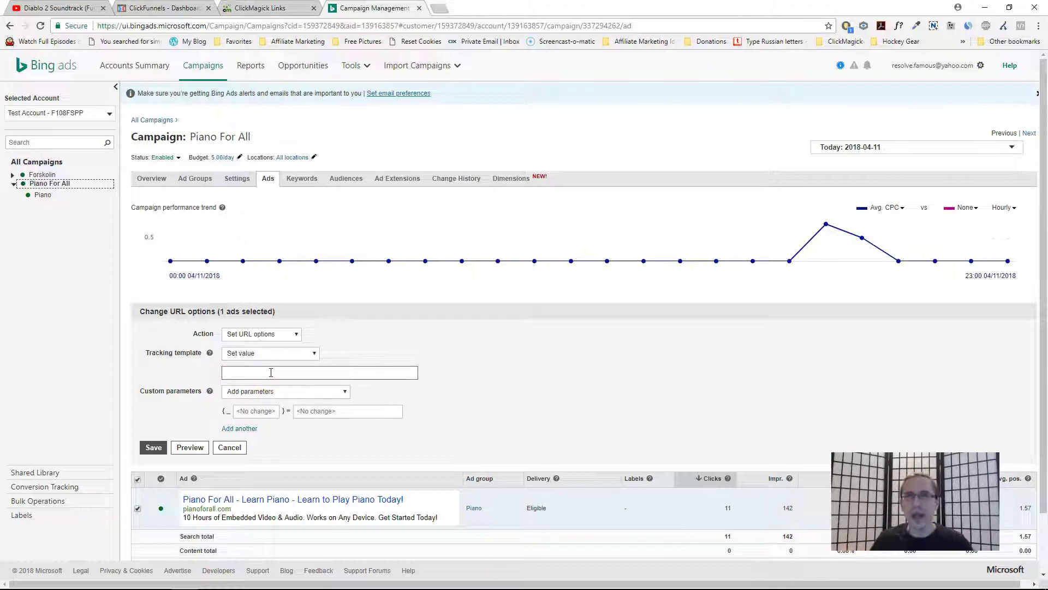
{"action": "left_click", "coordinate": [232, 447]}
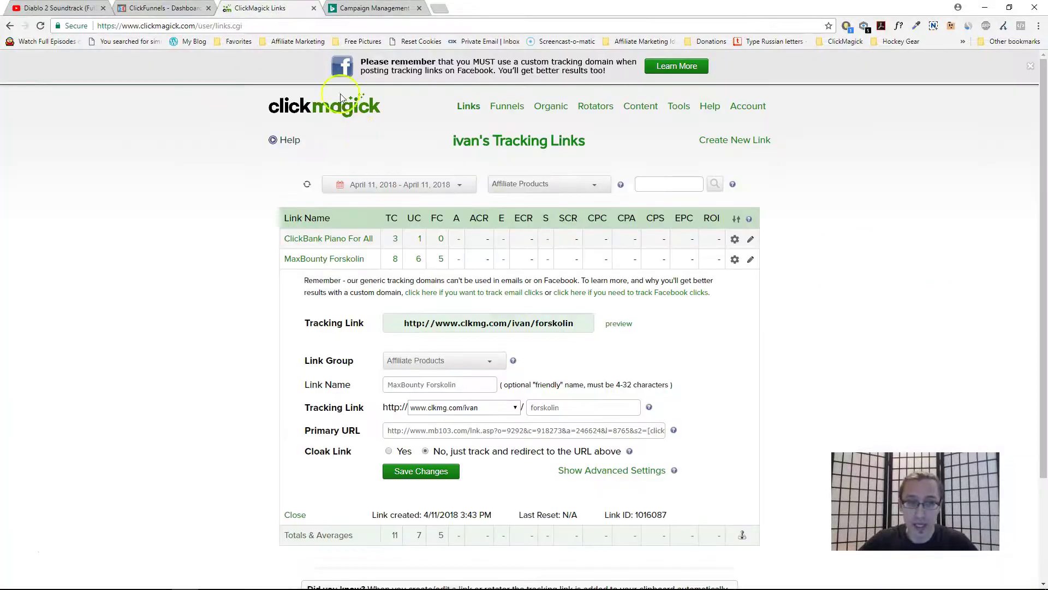
- Switch to ClickMagick and examine the MaxBounty Forskolin link's sub-ID click breakdown
{"action": "left_click", "coordinate": [284, 7]}
{"action": "left_click", "coordinate": [396, 260]}
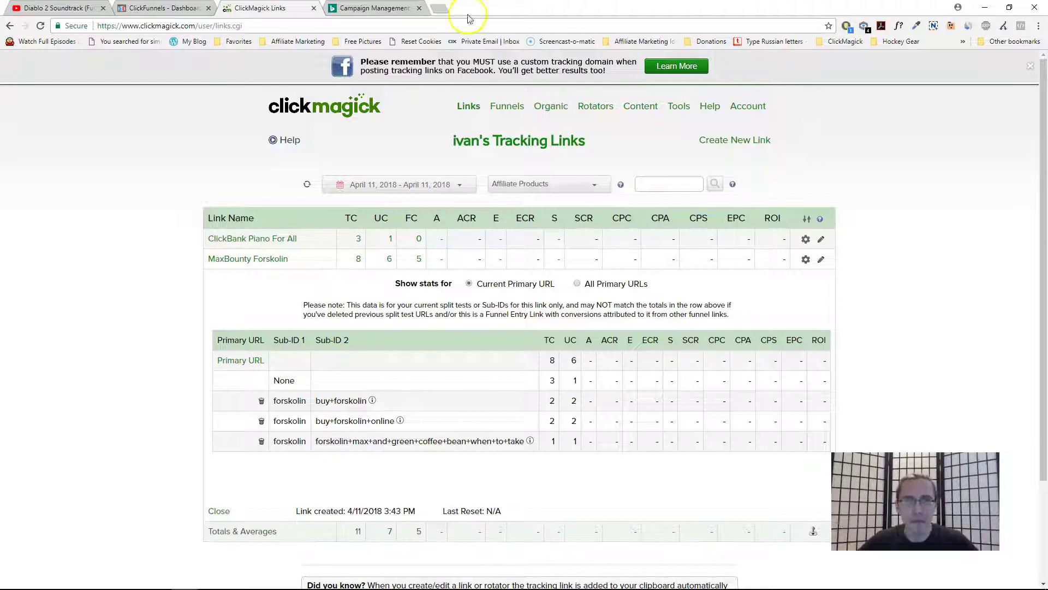
- Switch to Bing Ads and examine the Microsoft Click ID auto-tagging option in the account-level URL options, leaving it disabled
{"action": "left_click", "coordinate": [363, 7]}
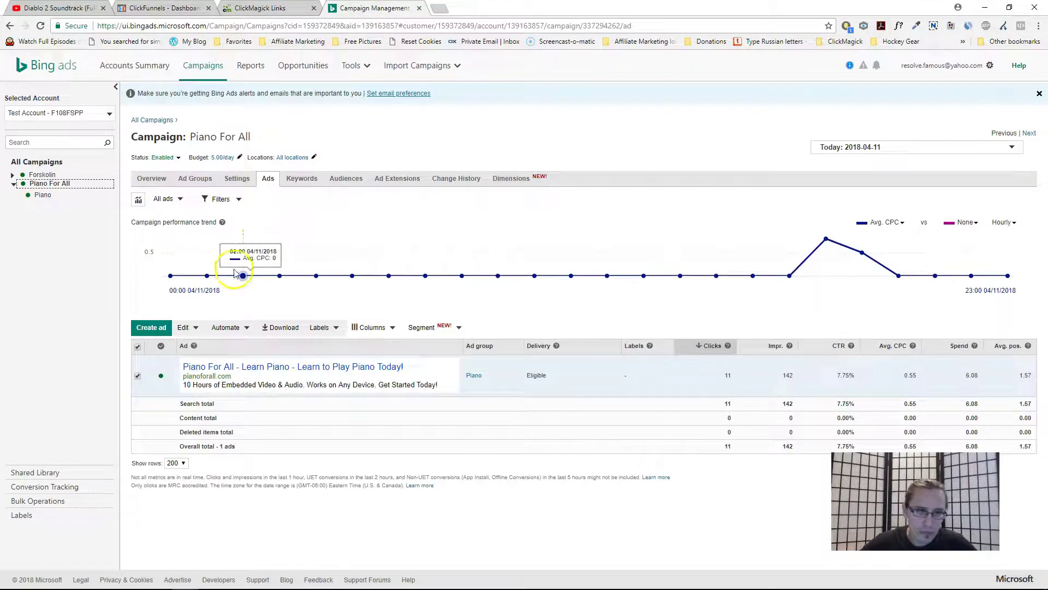
{"action": "left_click", "coordinate": [48, 473]}
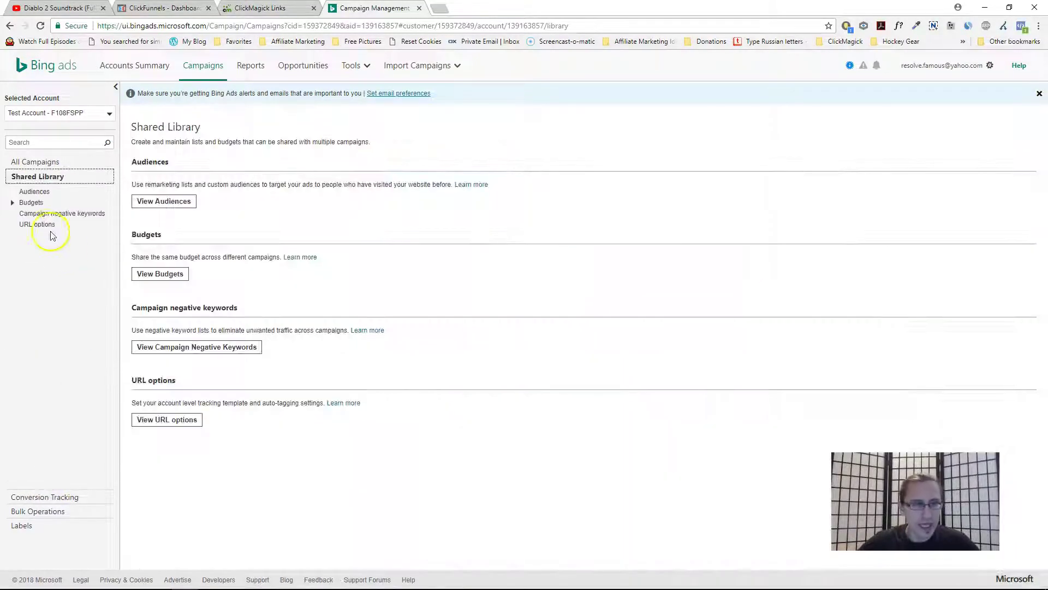
{"action": "left_click", "coordinate": [39, 225]}
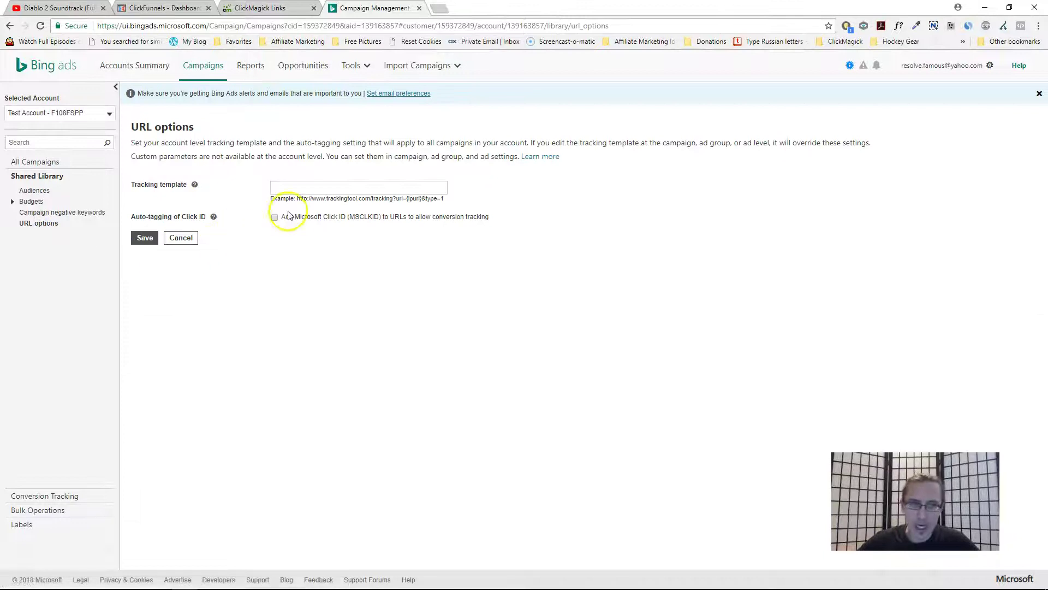
{"action": "left_click_drag", "start_coordinate": [282, 220], "coordinate": [494, 219]}
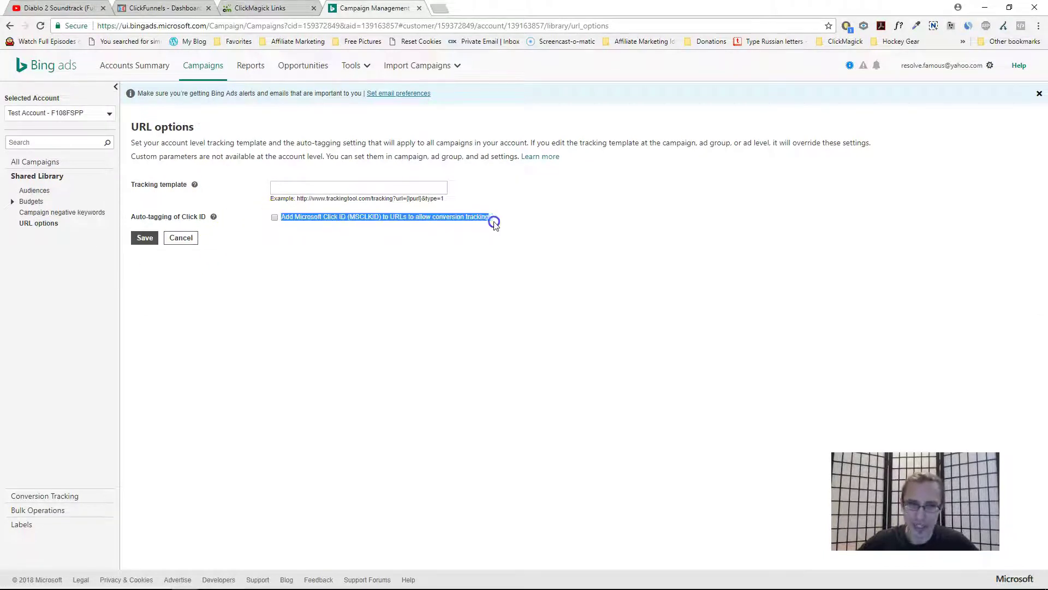
{"action": "left_click", "coordinate": [412, 325]}
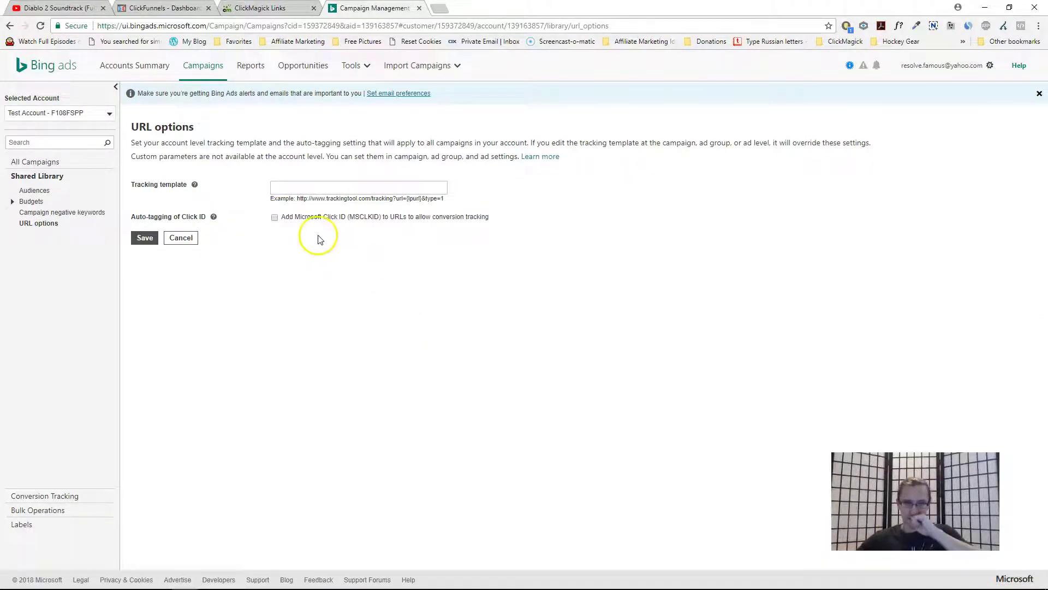
{"action": "left_click", "coordinate": [274, 218]}
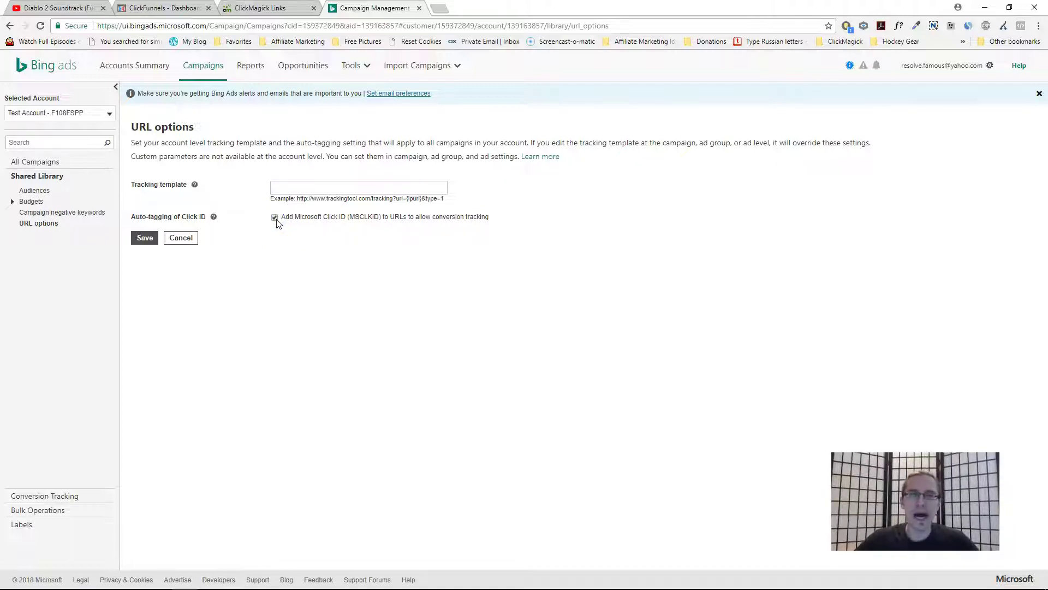
{"action": "left_click", "coordinate": [276, 218]}
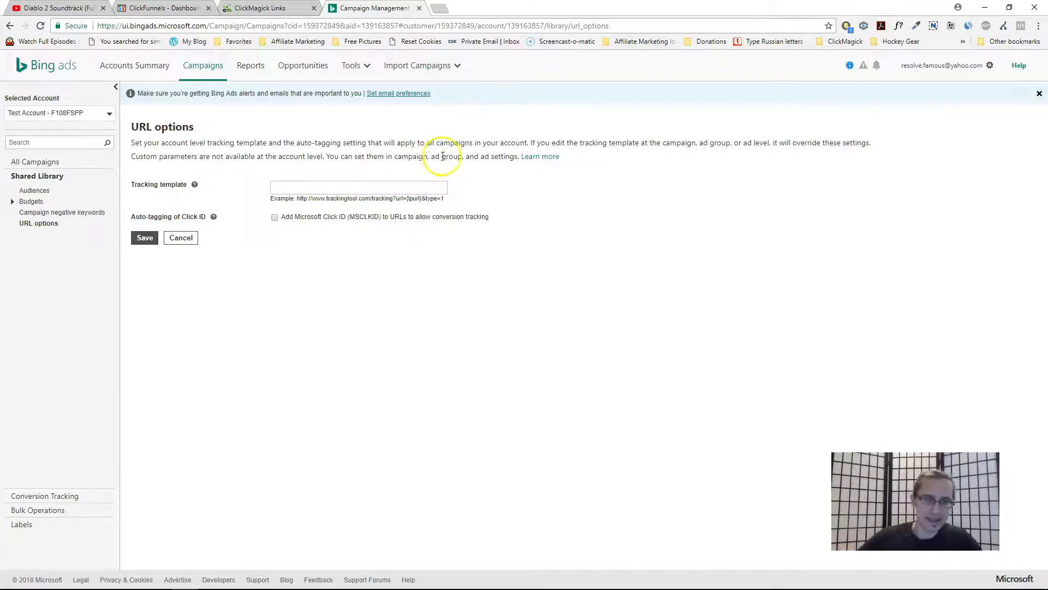
- Try &MSCLID= in the account-level tracking template, and clear the field
{"action": "left_click", "coordinate": [356, 188]}
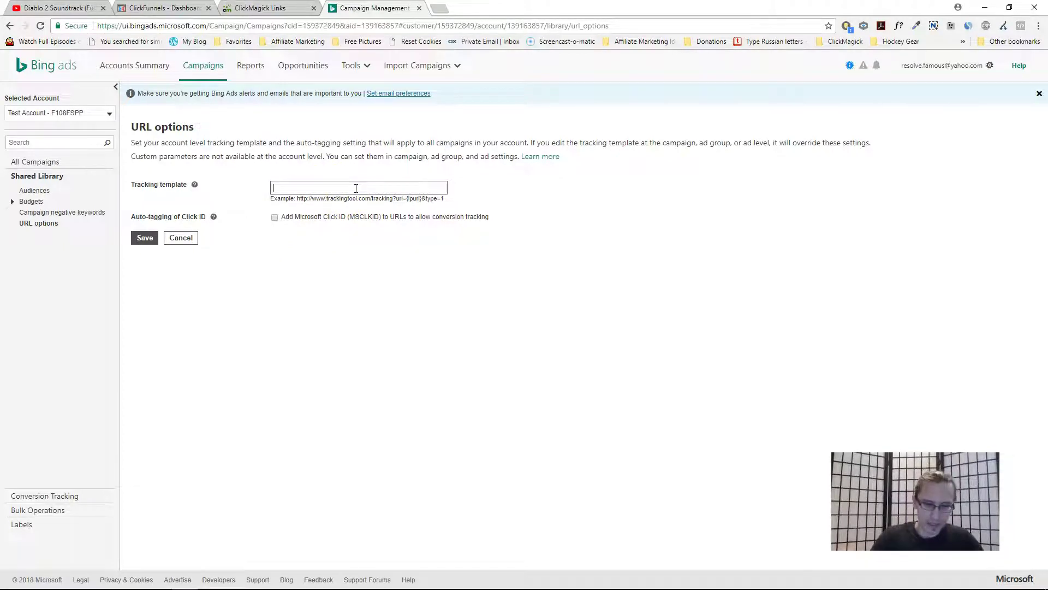
{"action": "type", "text": "&MS"}
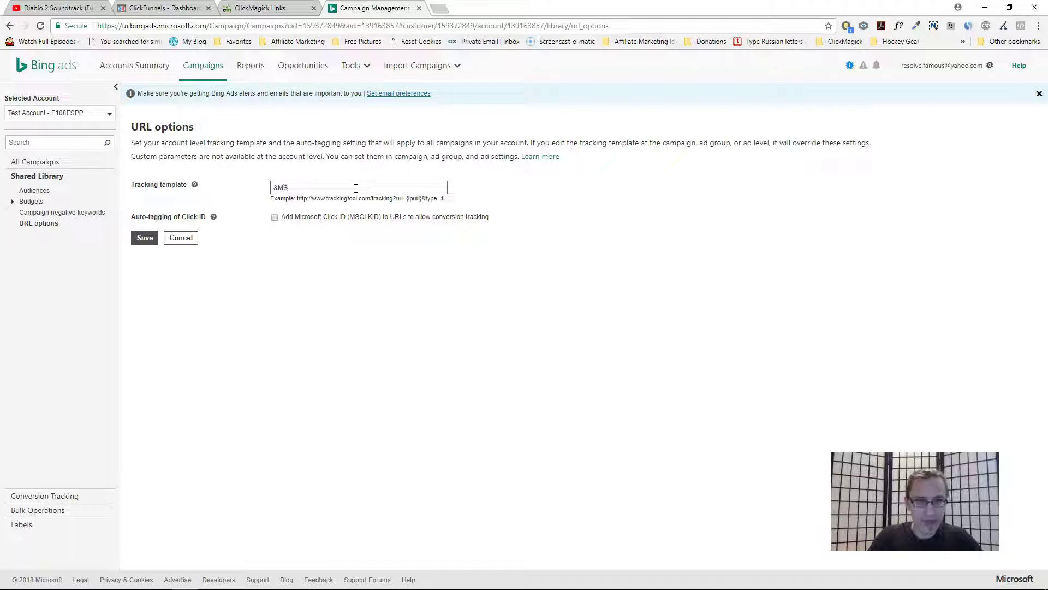
{"action": "type", "text": "CLID="}
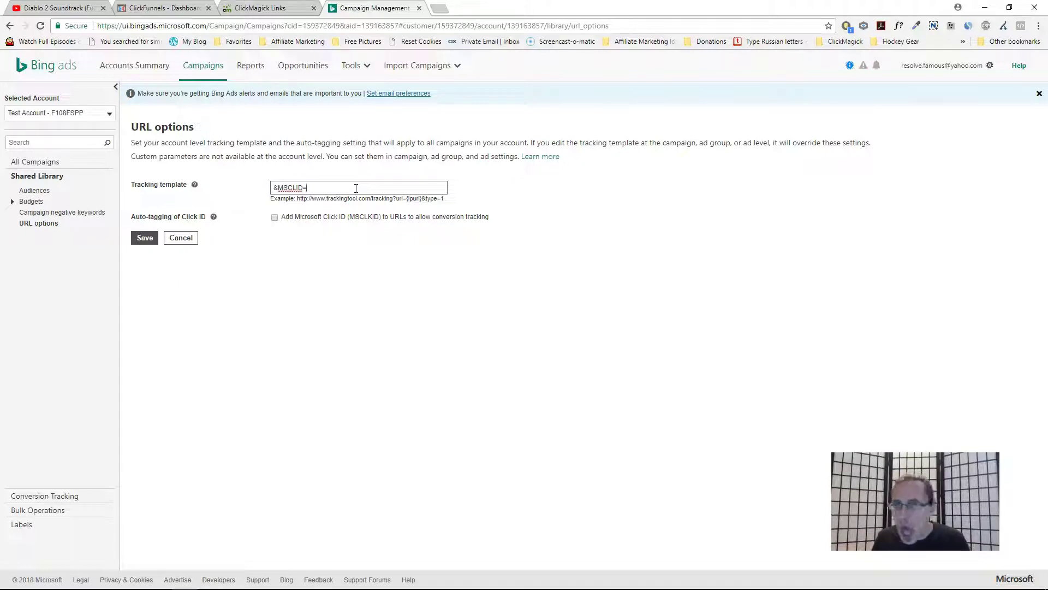
{"action": "key", "text": "BackSpace"}
{"action": "key", "text": "BackSpace"}
{"action": "key", "text": "BackSpace"}
{"action": "key", "text": "BackSpace"}
{"action": "key", "text": "BackSpace"}
{"action": "key", "text": "BackSpace"}
{"action": "key", "text": "BackSpace"}
{"action": "key", "text": "BackSpace"}
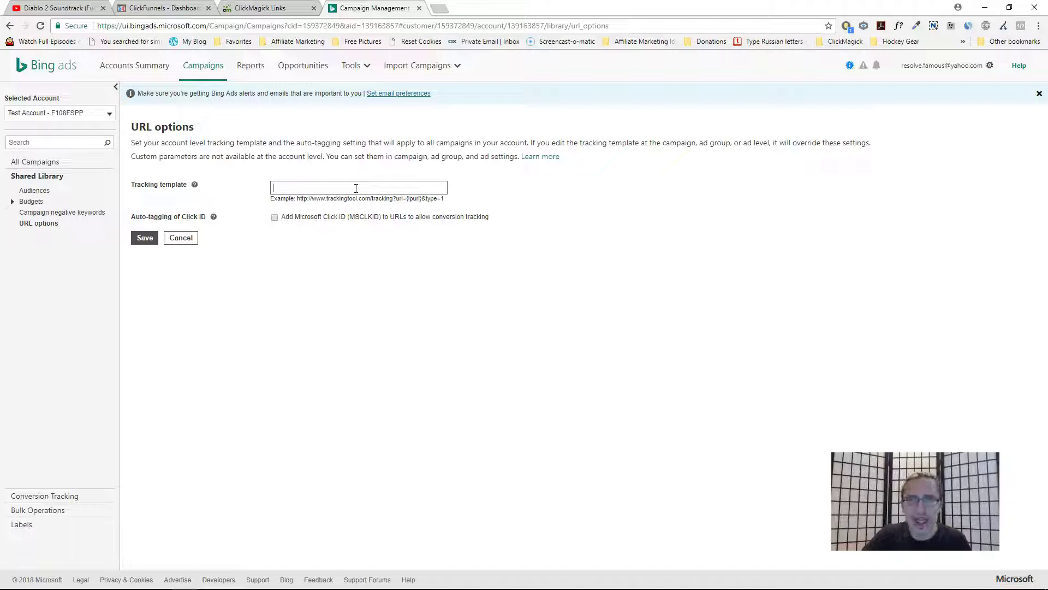
{"action": "left_click", "coordinate": [273, 225]}
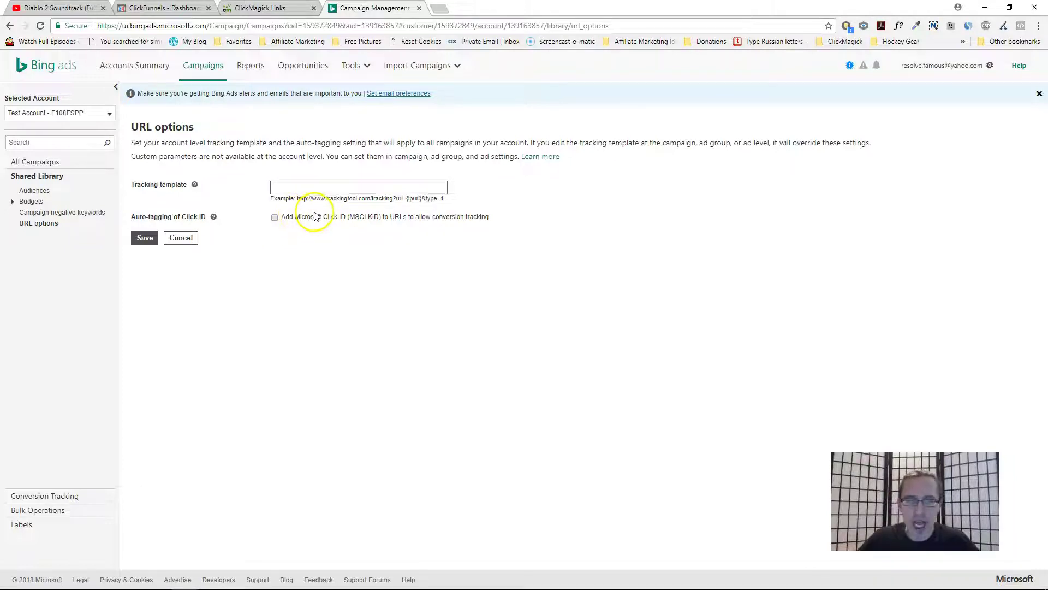
- Open the Test Account's details in Accounts & Billing for editing and examine the UTM auto-tagging option
{"action": "left_click", "coordinate": [937, 66]}
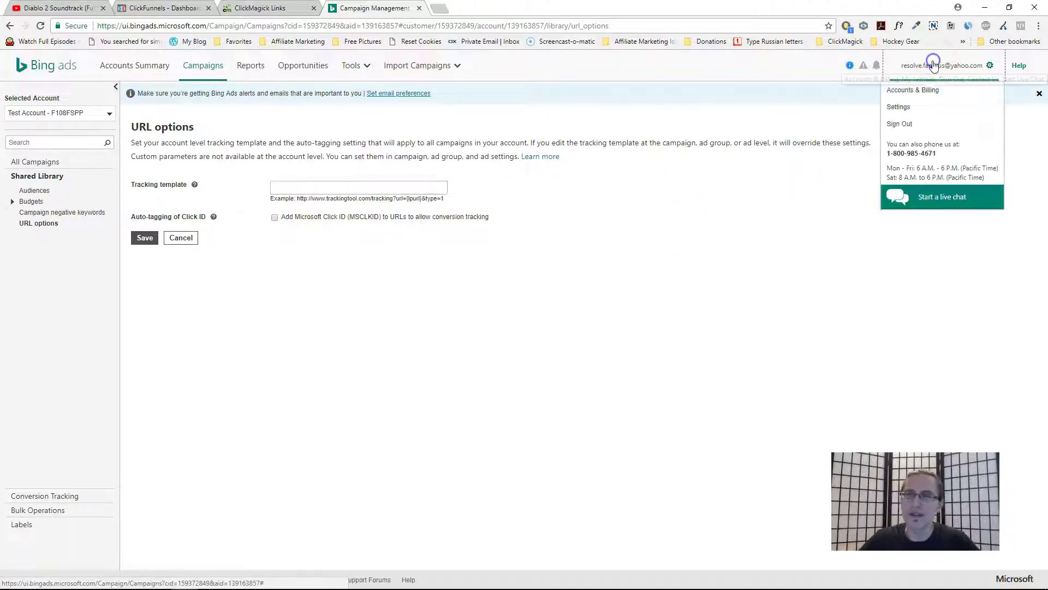
{"action": "left_click", "coordinate": [913, 91]}
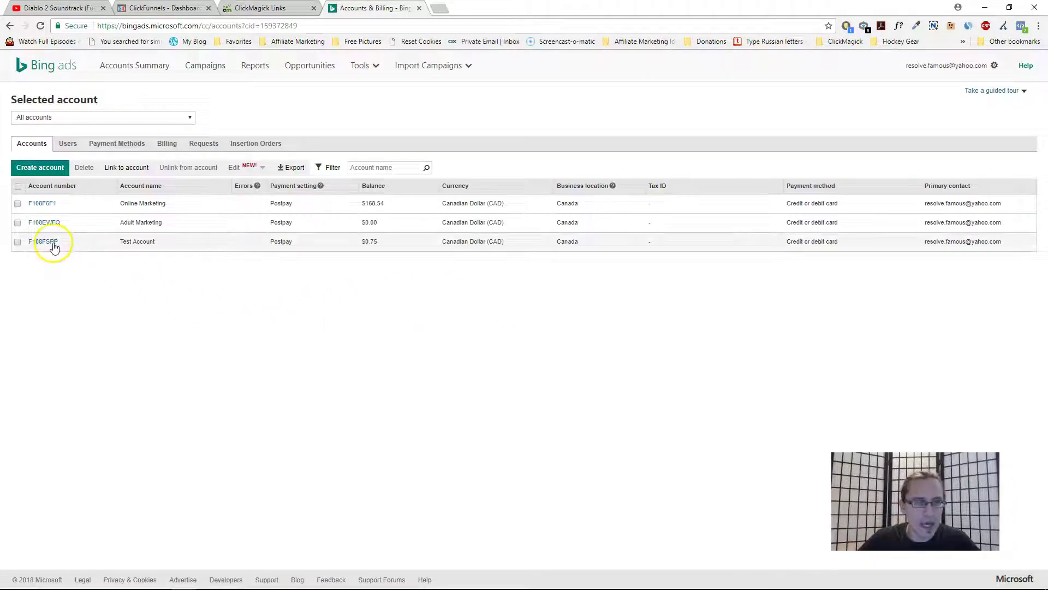
{"action": "left_click", "coordinate": [44, 242]}
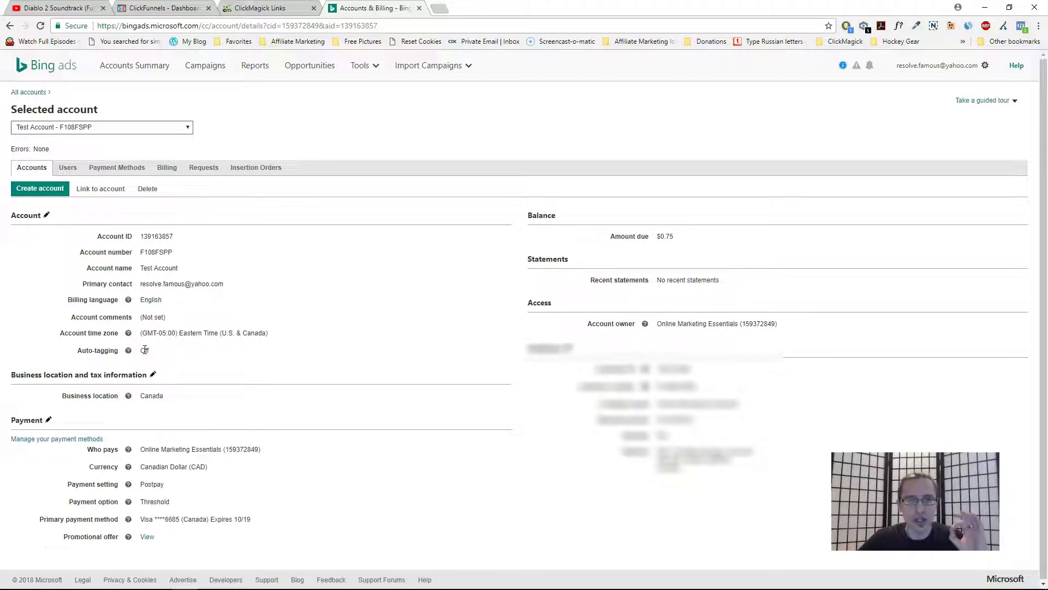
{"action": "left_click", "coordinate": [47, 216]}
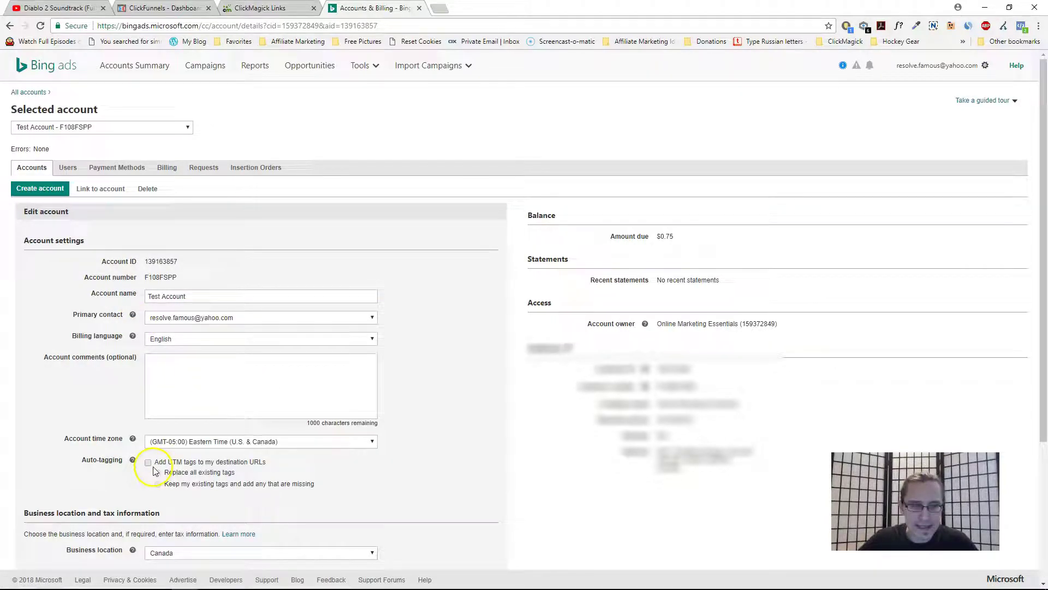
{"action": "left_click_drag", "start_coordinate": [156, 466], "coordinate": [244, 468]}
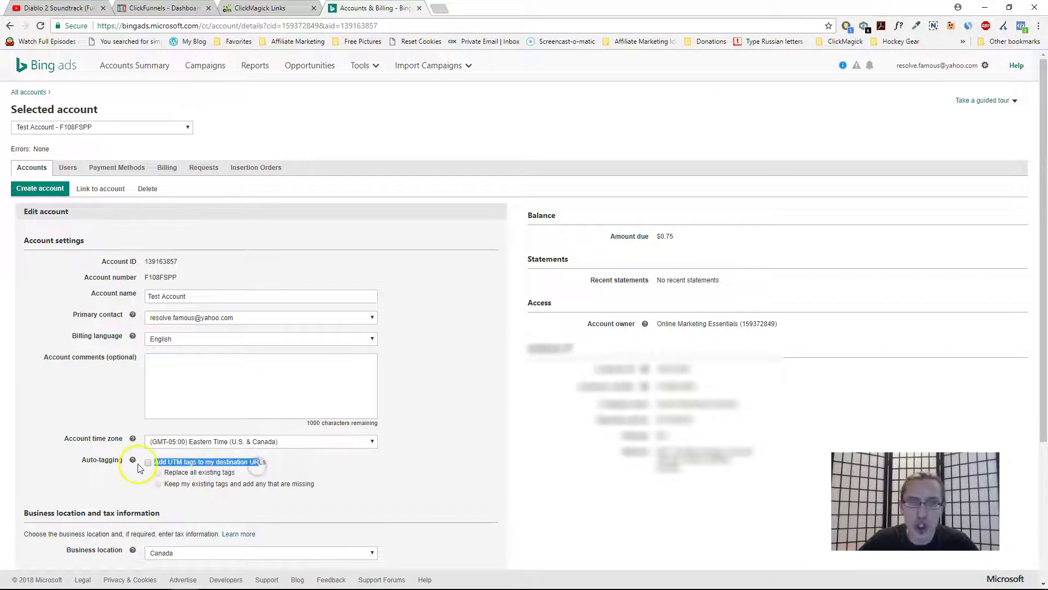
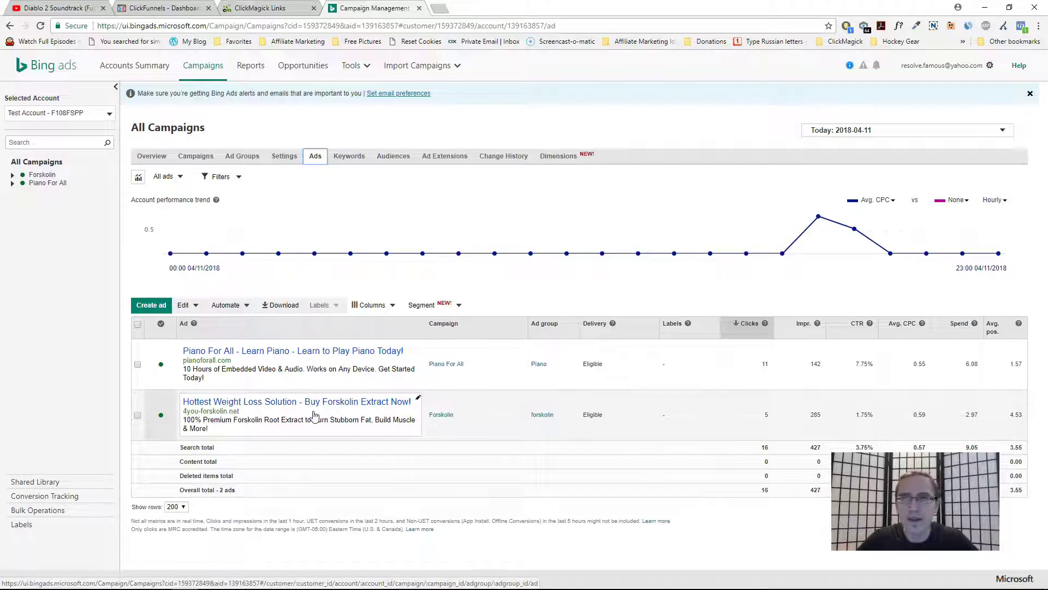
- Open the Piano For All ad for editing to inspect its final URL and tracking template, and cancel
{"action": "left_click", "coordinate": [310, 418]}
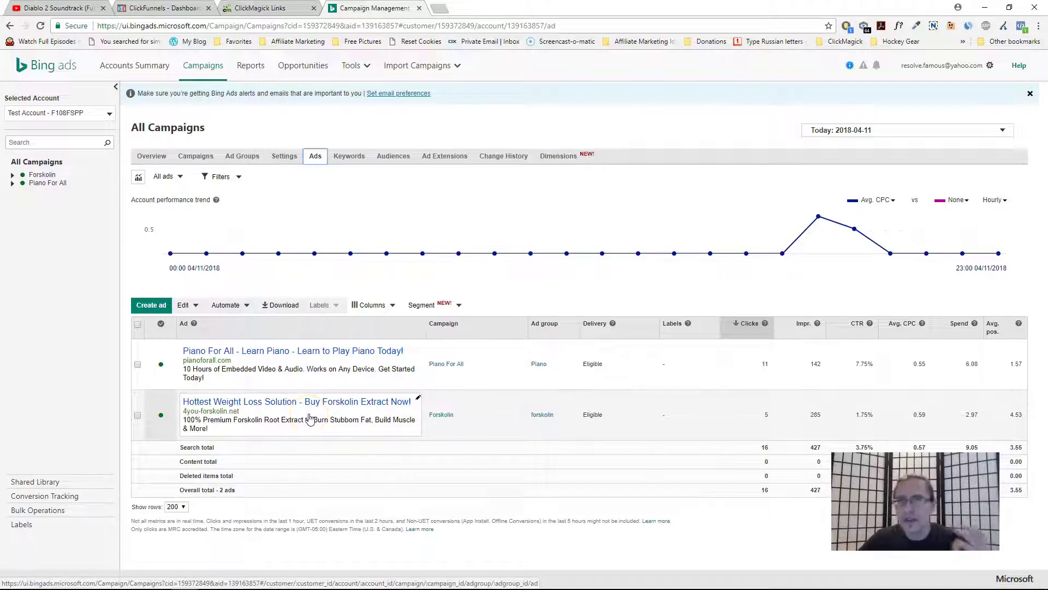
{"action": "left_click", "coordinate": [420, 347]}
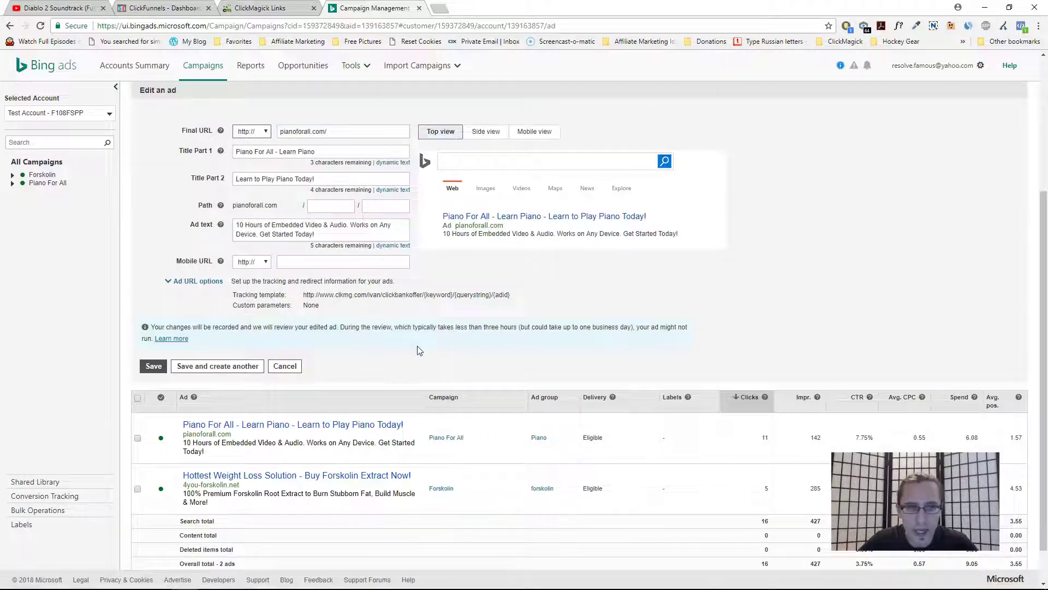
{"action": "left_click", "coordinate": [519, 308]}
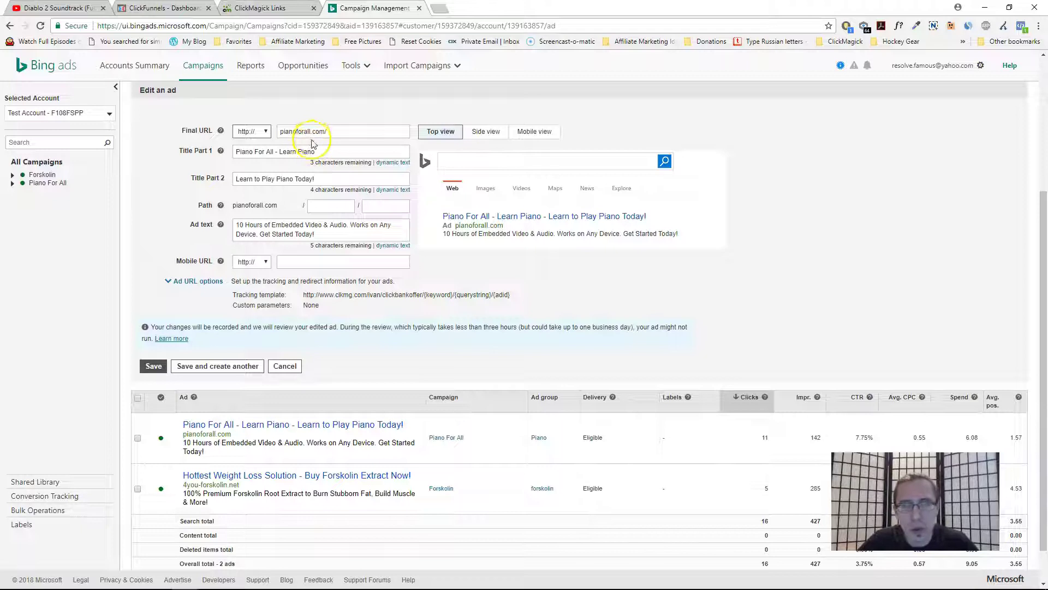
{"action": "left_click", "coordinate": [285, 366]}
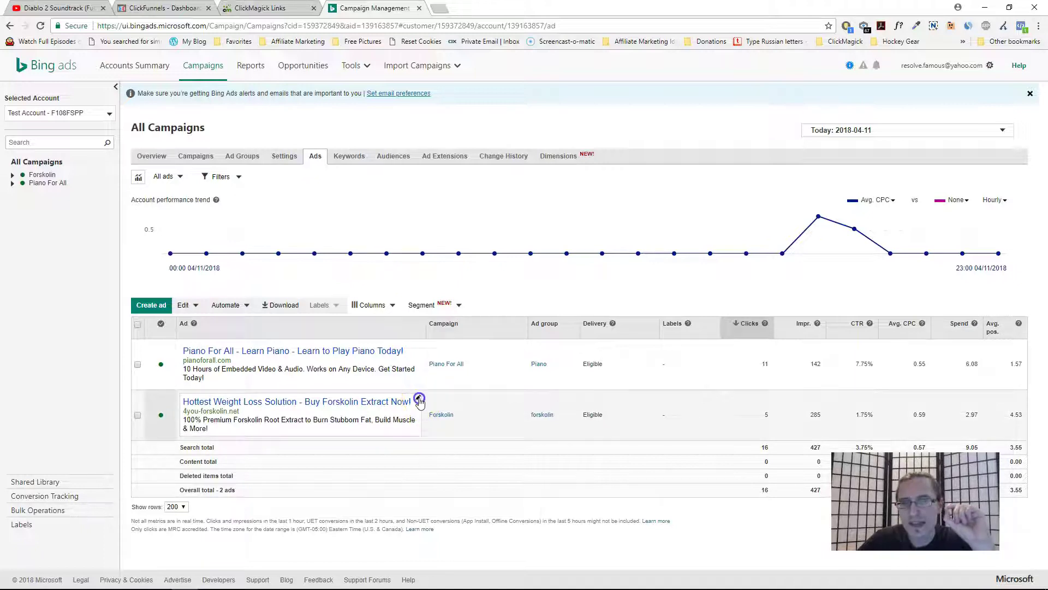
- Open the Forskolin ad for editing to inspect its URLs, and visit its landing page to check the address
{"action": "left_click", "coordinate": [419, 400]}
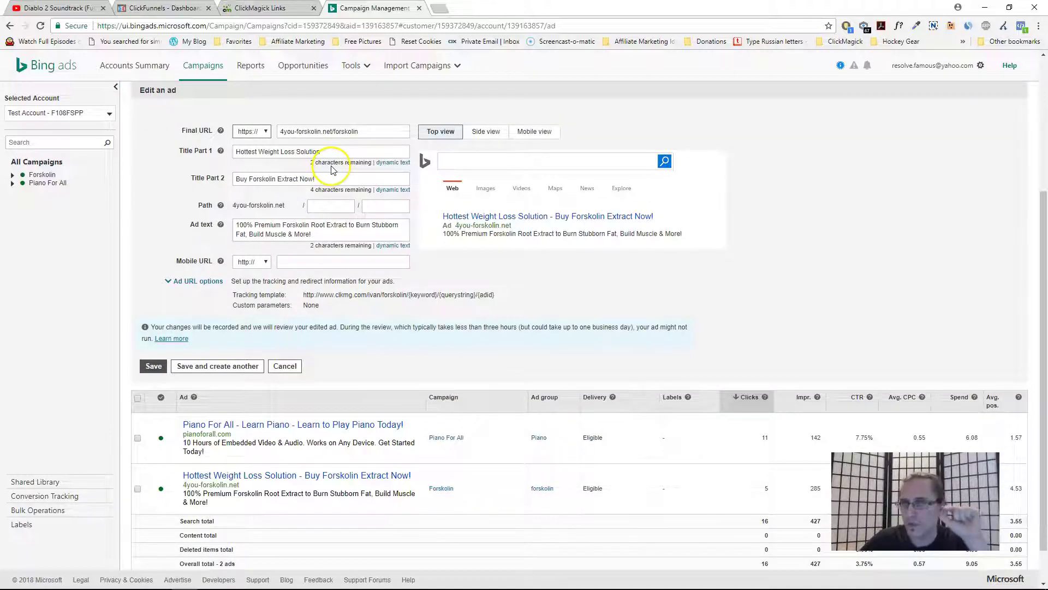
{"action": "left_click", "coordinate": [309, 476]}
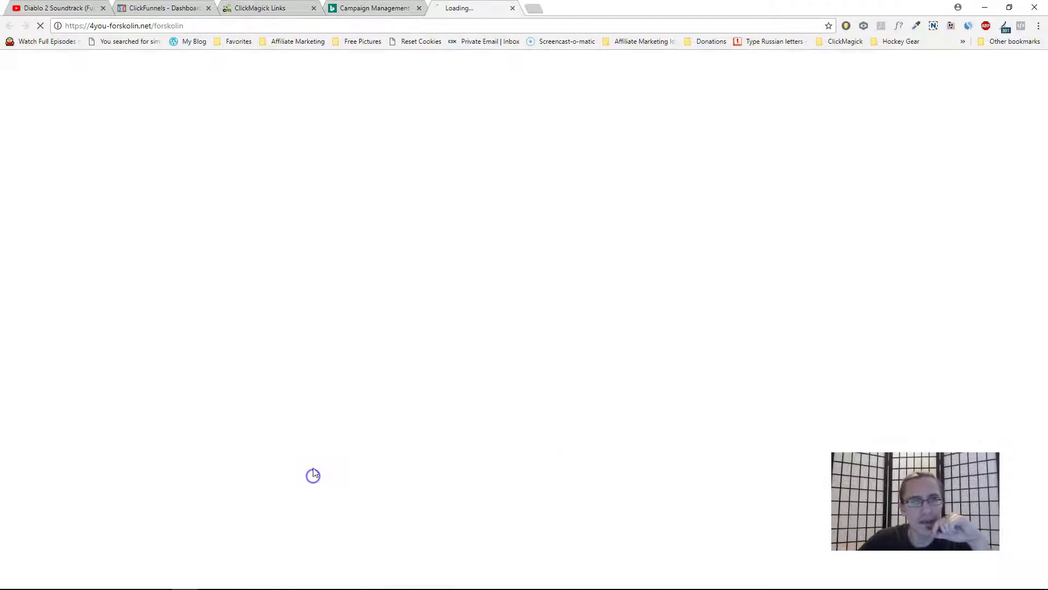
{"action": "left_click", "coordinate": [228, 26]}
{"action": "left_click", "coordinate": [227, 26]}
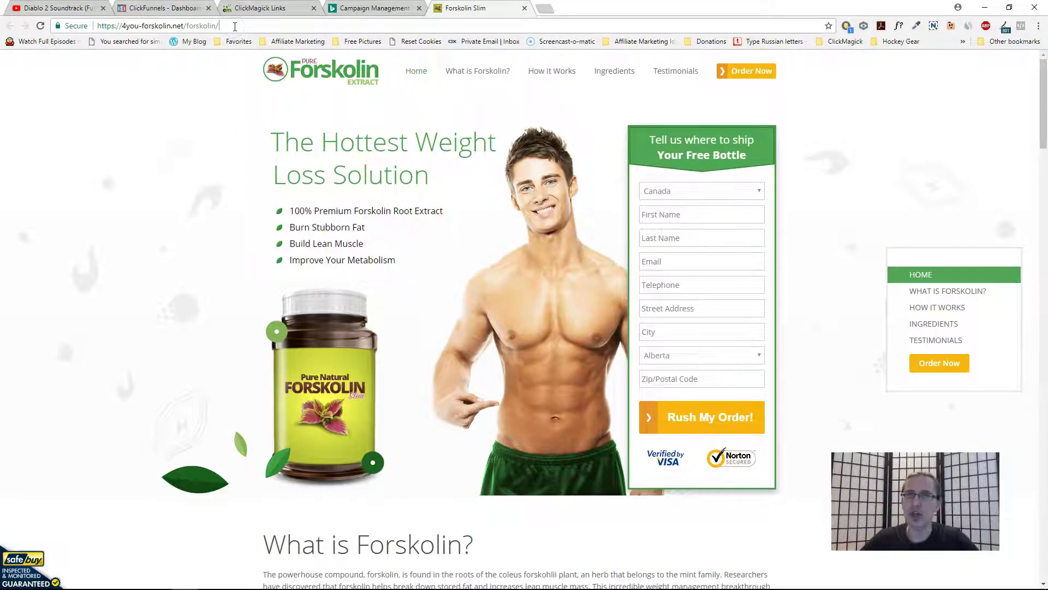
- Open the primary URL of ClickMagick's MaxBounty Forskolin link and examine the affiliate parameters in the landing page address
{"action": "left_click", "coordinate": [268, 6]}
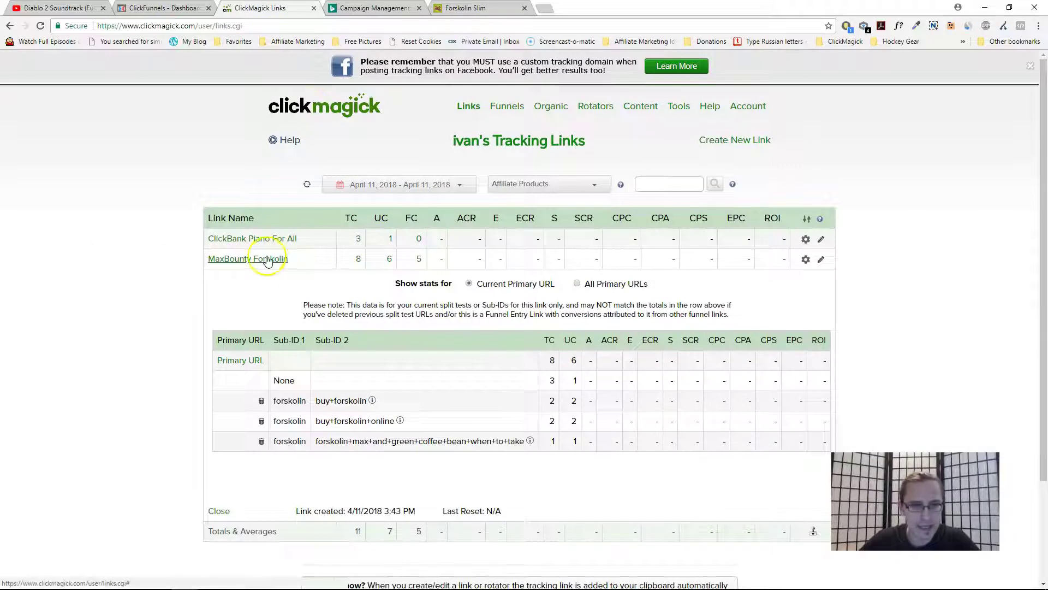
{"action": "left_click", "coordinate": [295, 259]}
{"action": "left_click", "coordinate": [619, 323]}
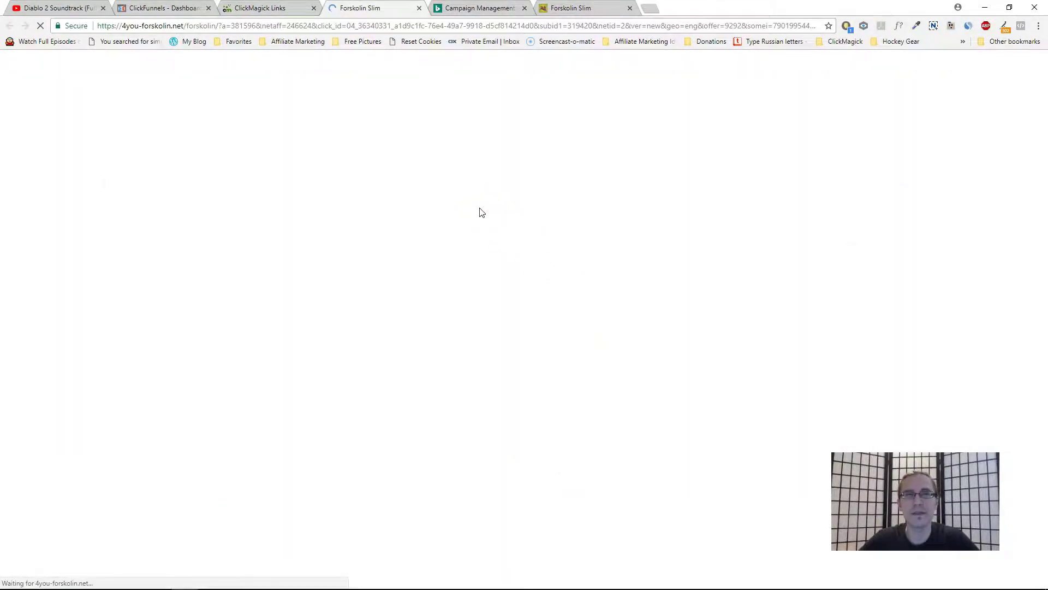
{"action": "left_click_drag", "start_coordinate": [226, 26], "coordinate": [742, 25]}
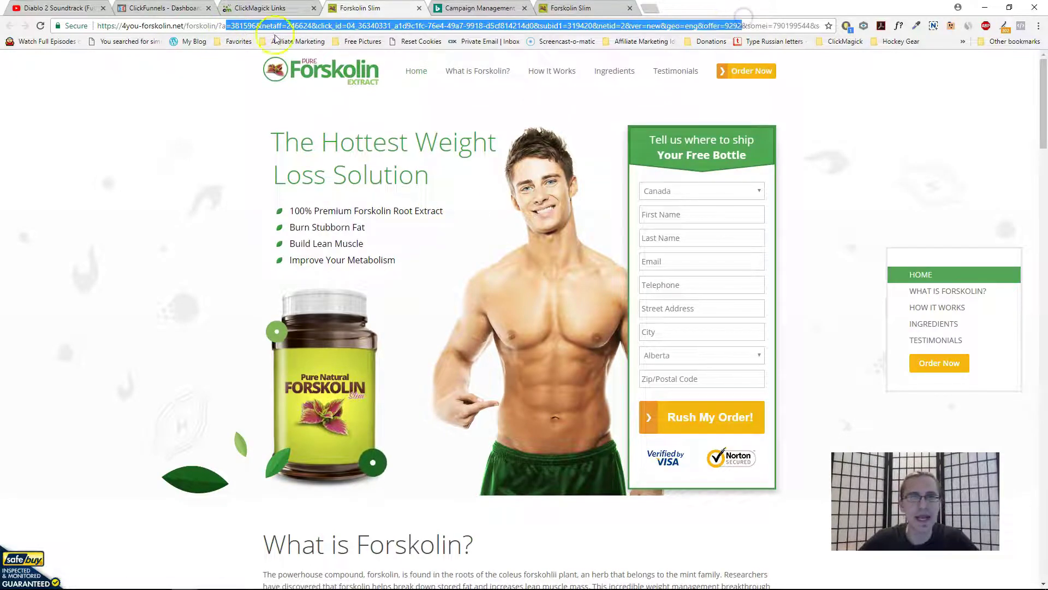
{"action": "left_click", "coordinate": [184, 26]}
{"action": "left_click_drag", "start_coordinate": [184, 26], "coordinate": [96, 26]}
{"action": "key", "text": "ctrl+c"}
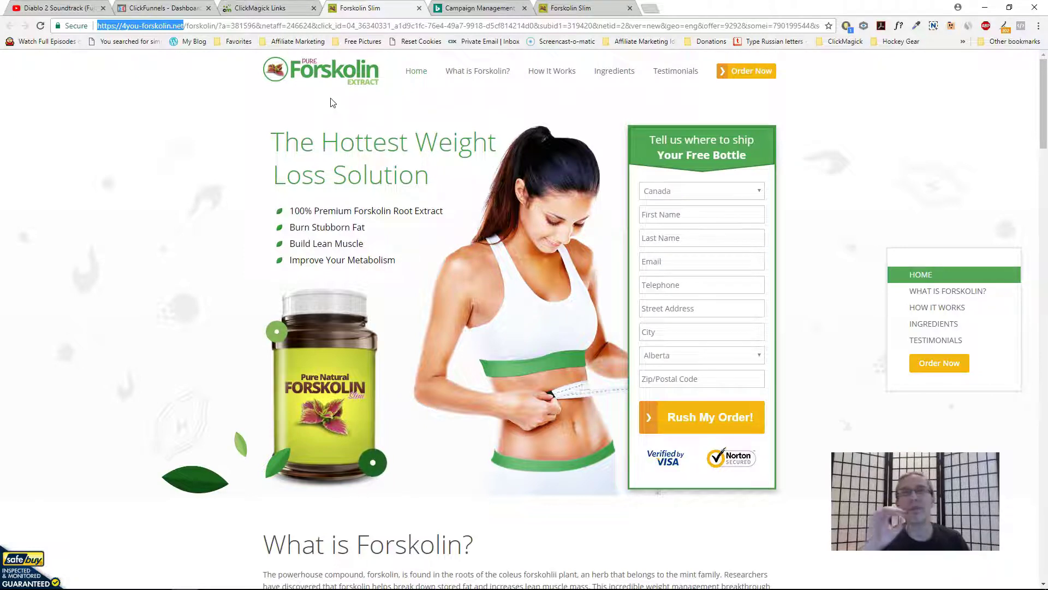
{"action": "left_click", "coordinate": [650, 9]}
{"action": "key", "text": "ctrl+v"}
{"action": "key", "text": "Return"}
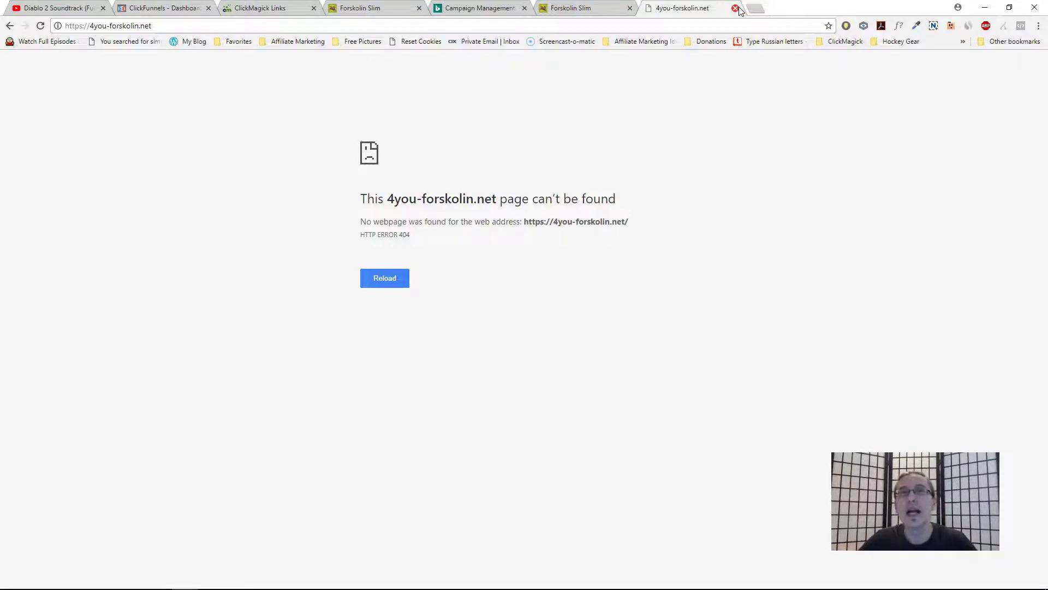
{"action": "left_click", "coordinate": [736, 8]}
{"action": "left_click", "coordinate": [208, 26]}
{"action": "left_click", "coordinate": [207, 26]}
{"action": "left_click_drag", "start_coordinate": [216, 26], "coordinate": [655, 8]}
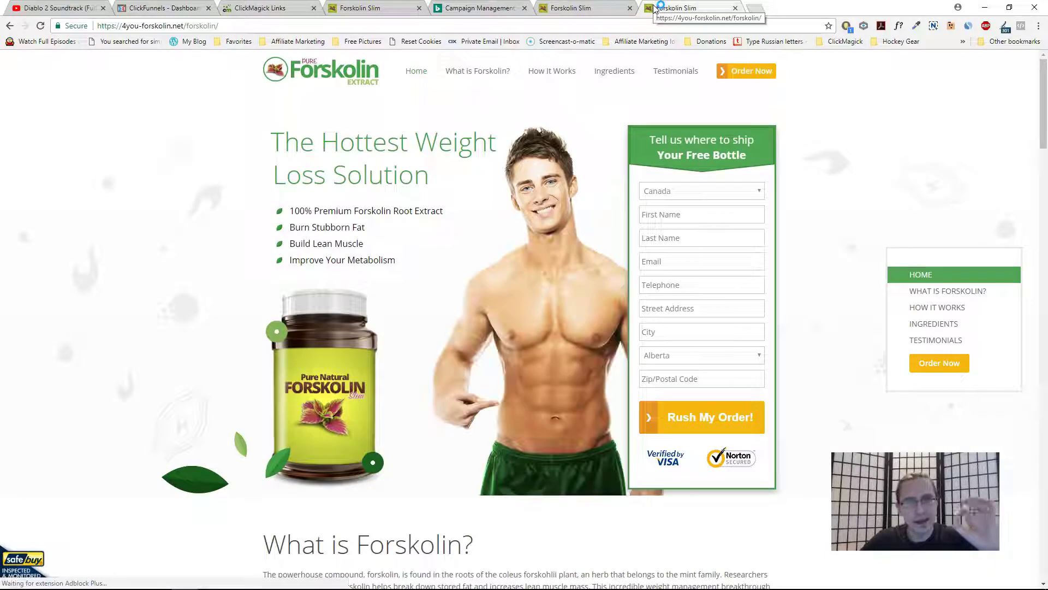
- Close the test page and the affiliate landing page, and cancel editing the Forskolin ad in Bing Ads
{"action": "left_click", "coordinate": [735, 8]}
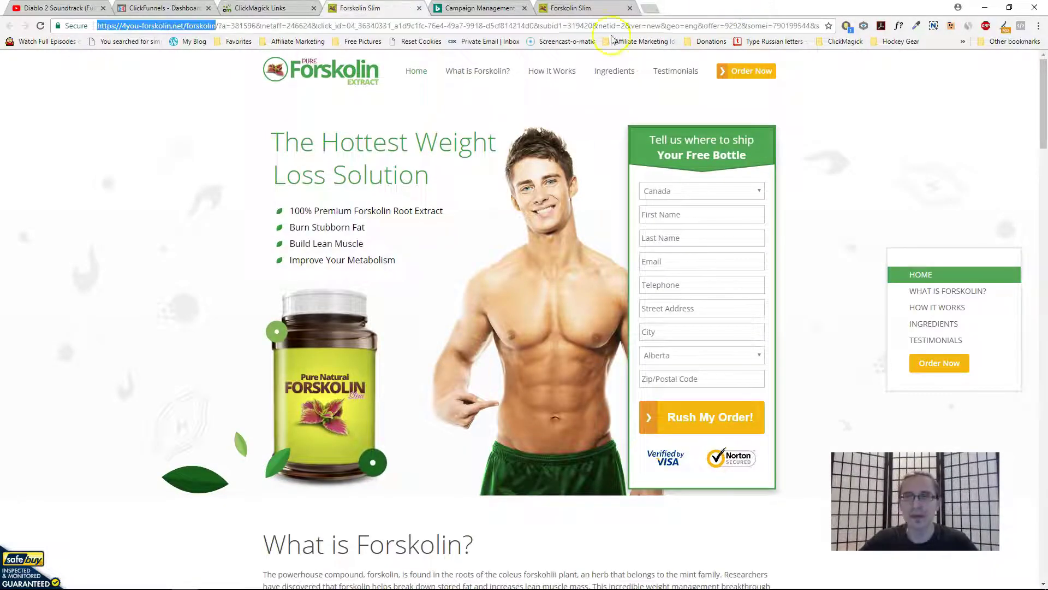
{"action": "left_click", "coordinate": [420, 8]}
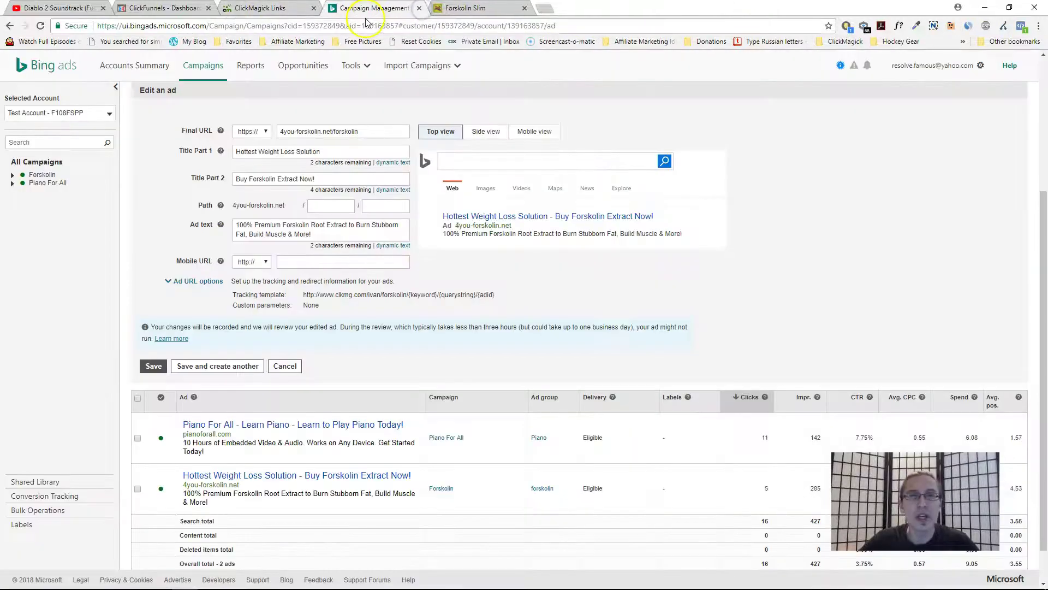
{"action": "left_click", "coordinate": [285, 365]}
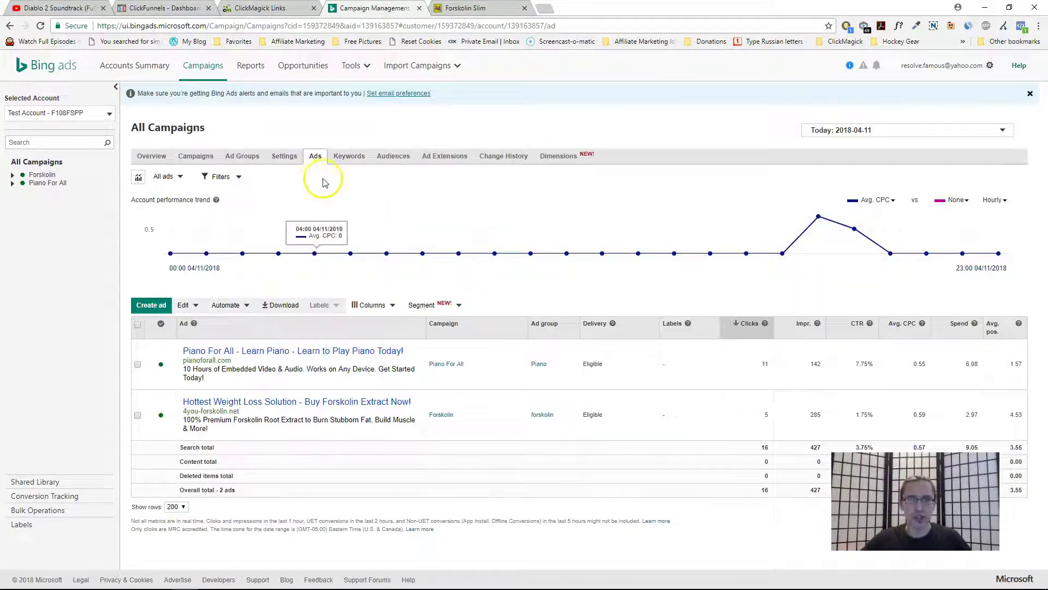